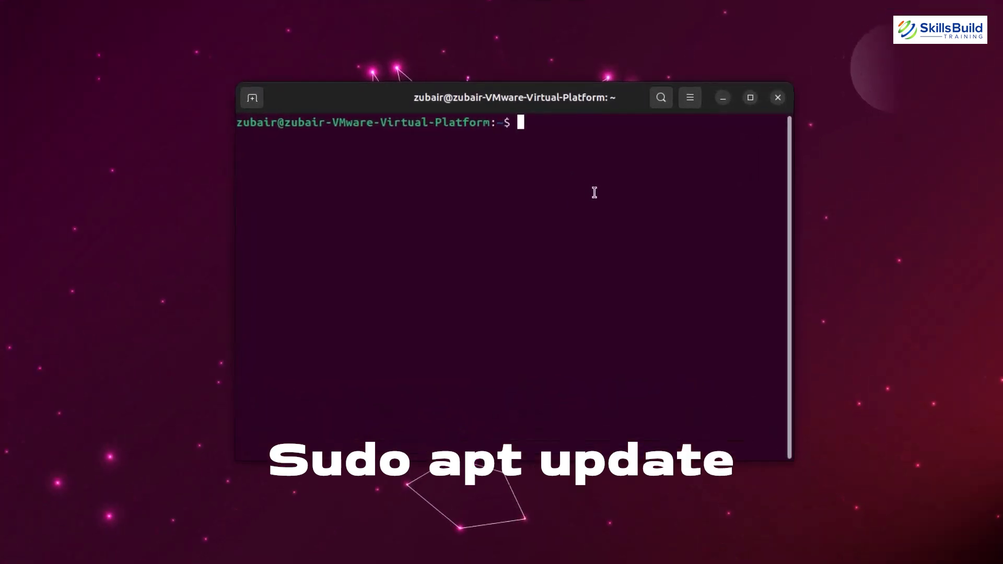
Step: Run sudo apt update with the admin password, then sudo apt upgrade (0 packages upgraded)
text(sudo apt update)
key(Return)
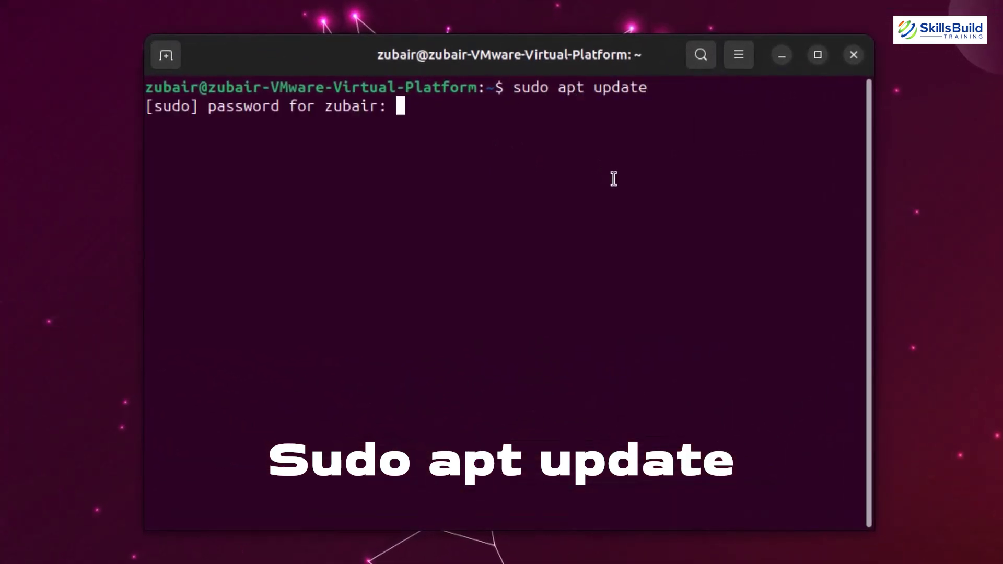
key(Return)
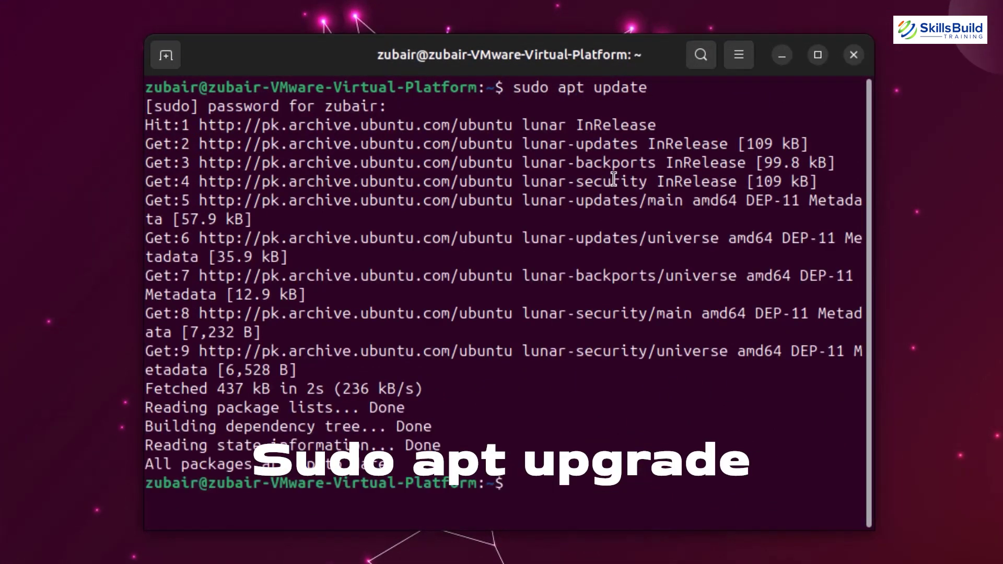
text(sudo apt upgrade)
key(Return)
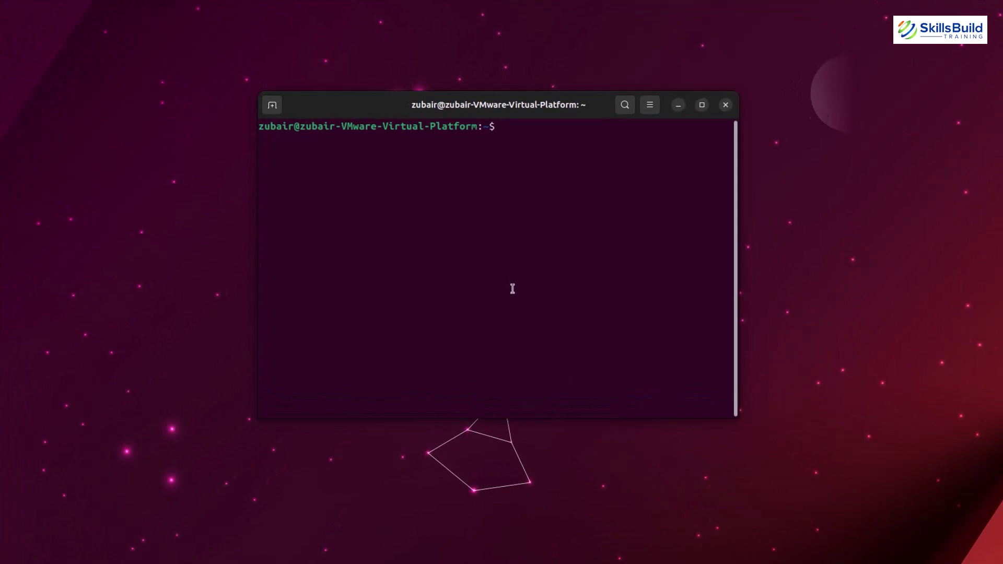
Step: Paste and run sudo apt install ubuntu-restricted-extras
right_click(512, 281)
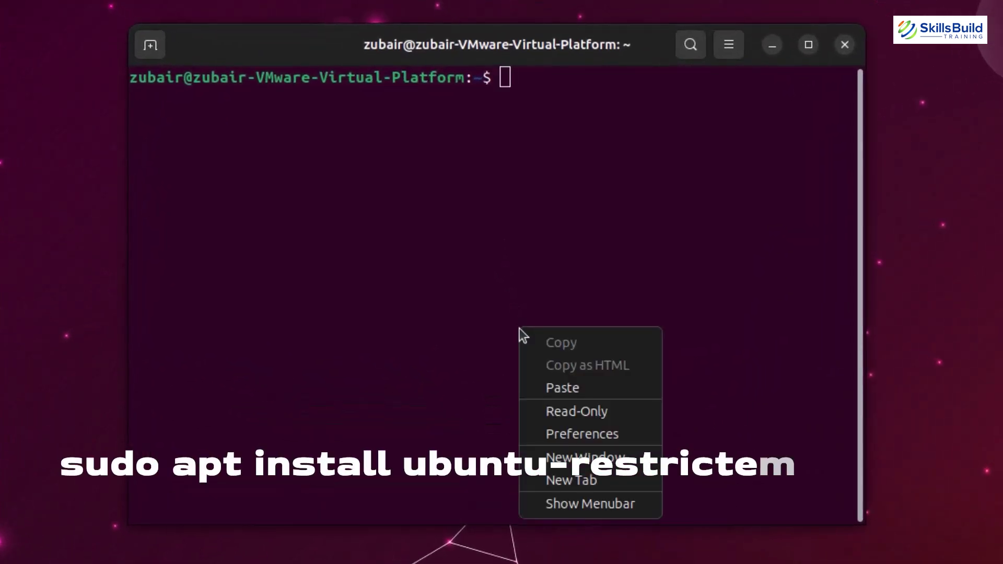
click(543, 387)
key(Return)
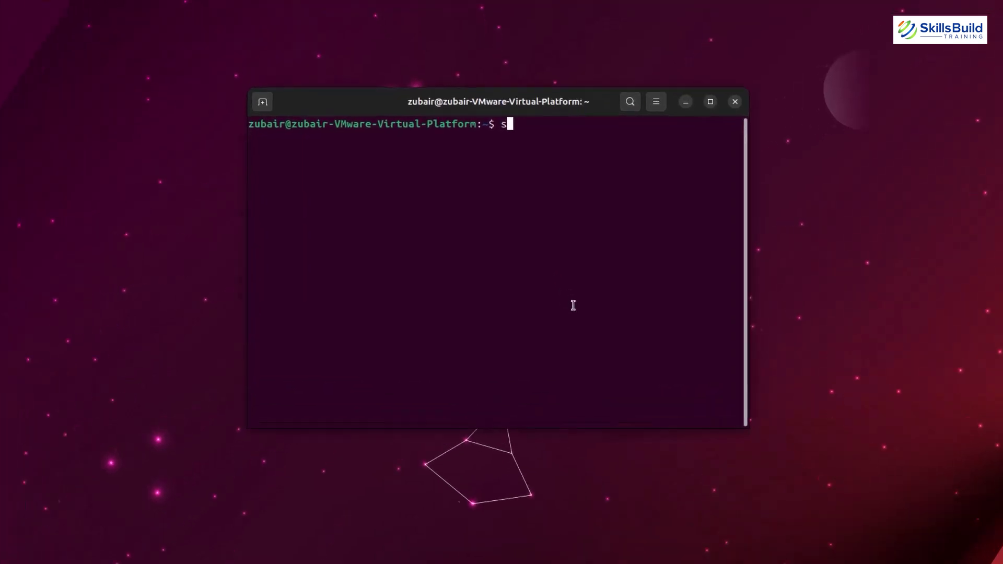
Step: Install vim with sudo apt install vim, answering Y to continue
text(udo )
text(apt inst)
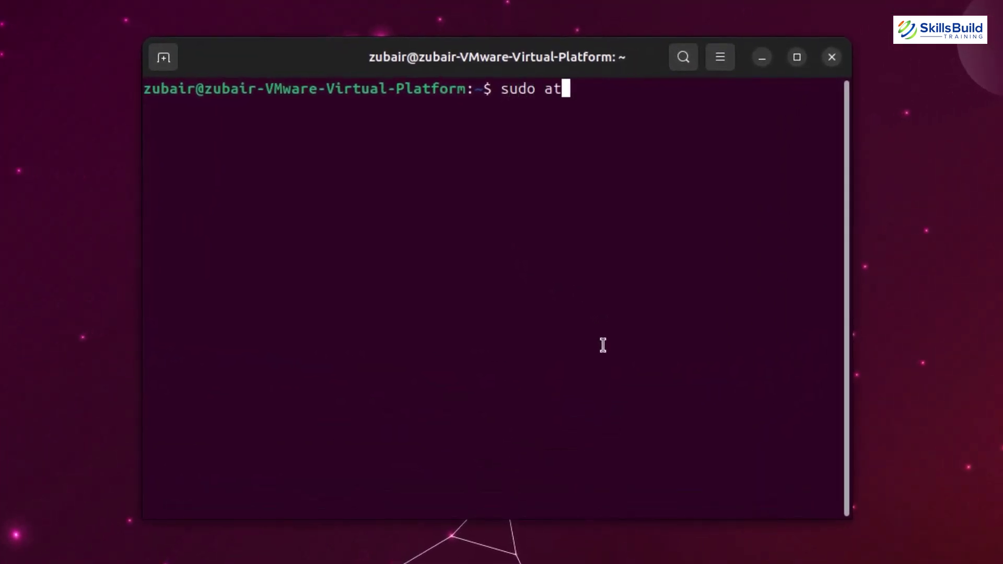
text(al)
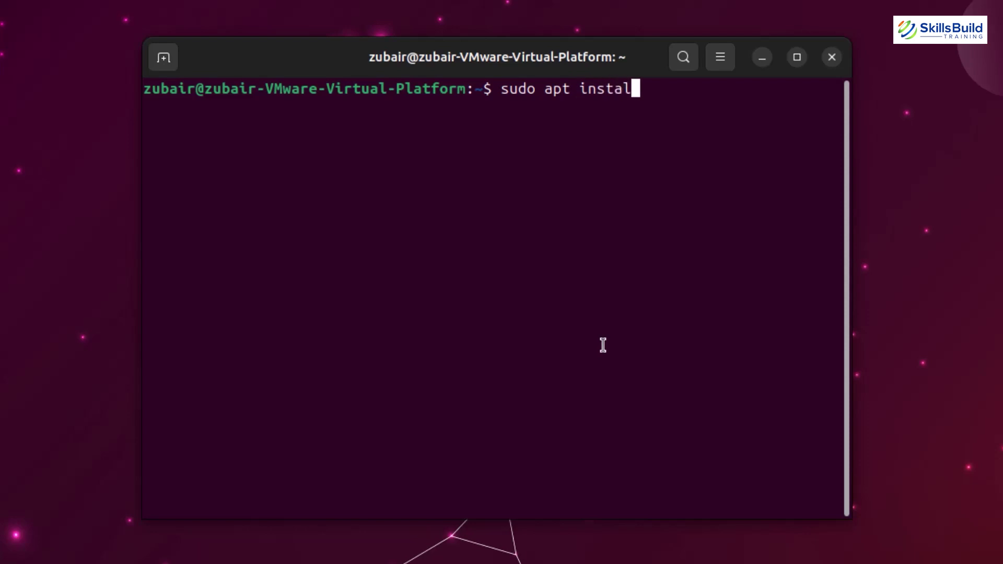
text(l vim)
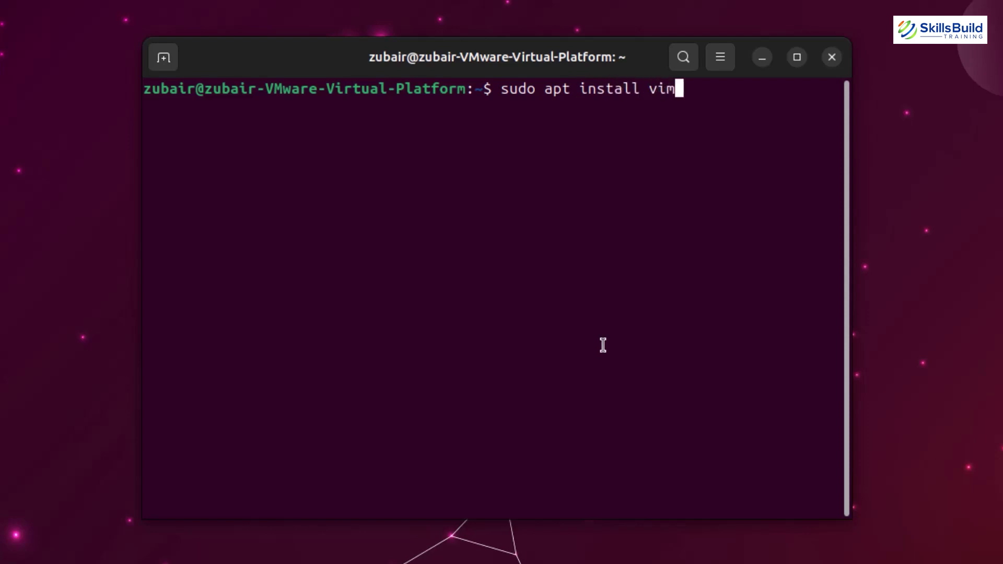
key(Return)
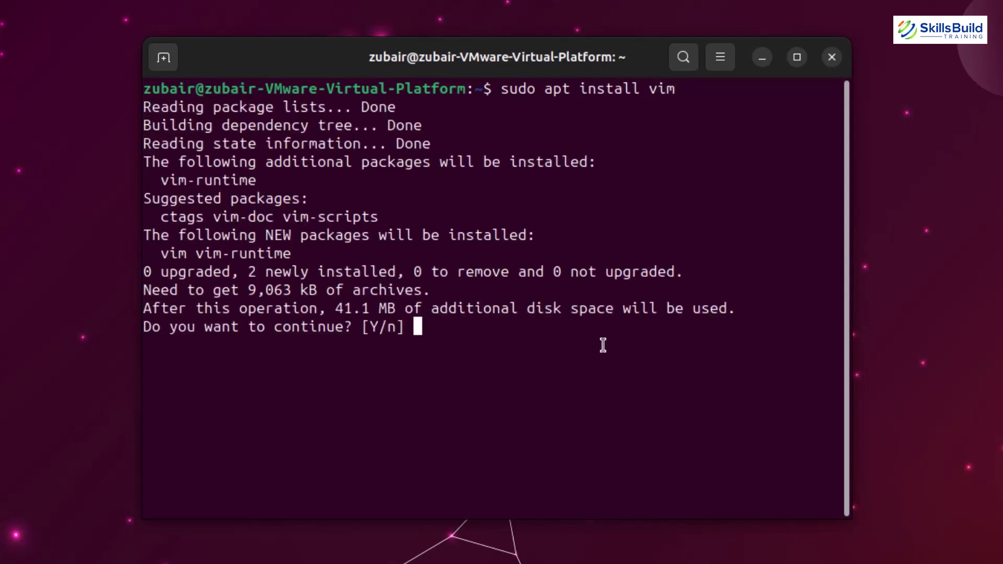
text(Y)
key(Return)
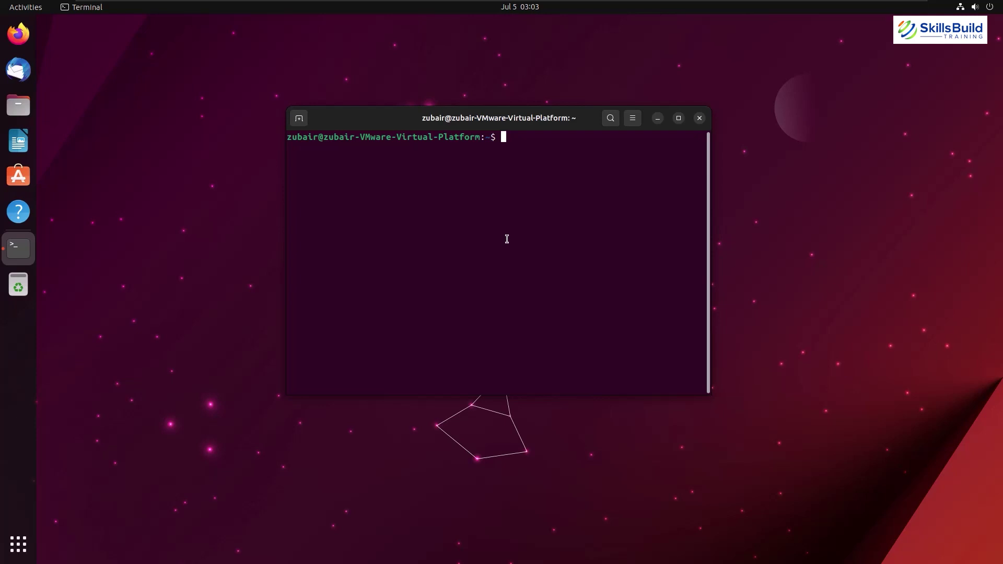
Step: Paste and run sudo nano /etc/apt/sources.list to edit it in nano
right_click(507, 240)
click(527, 275)
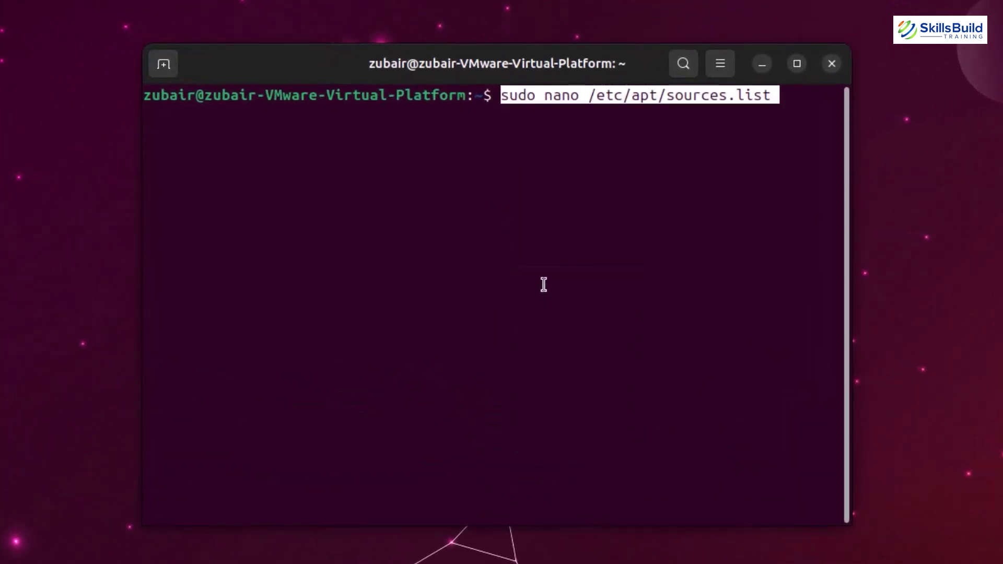
key(End)
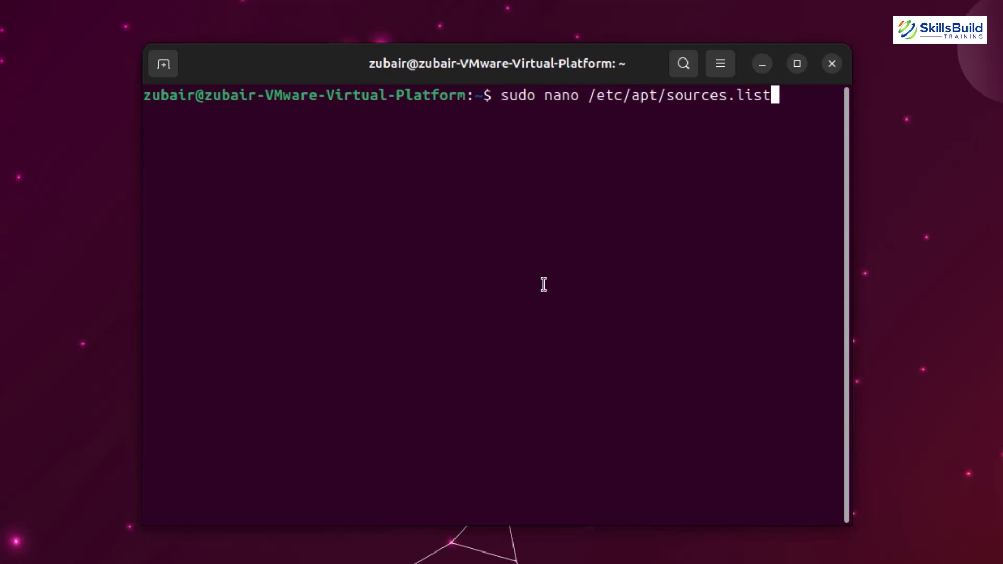
key(Return)
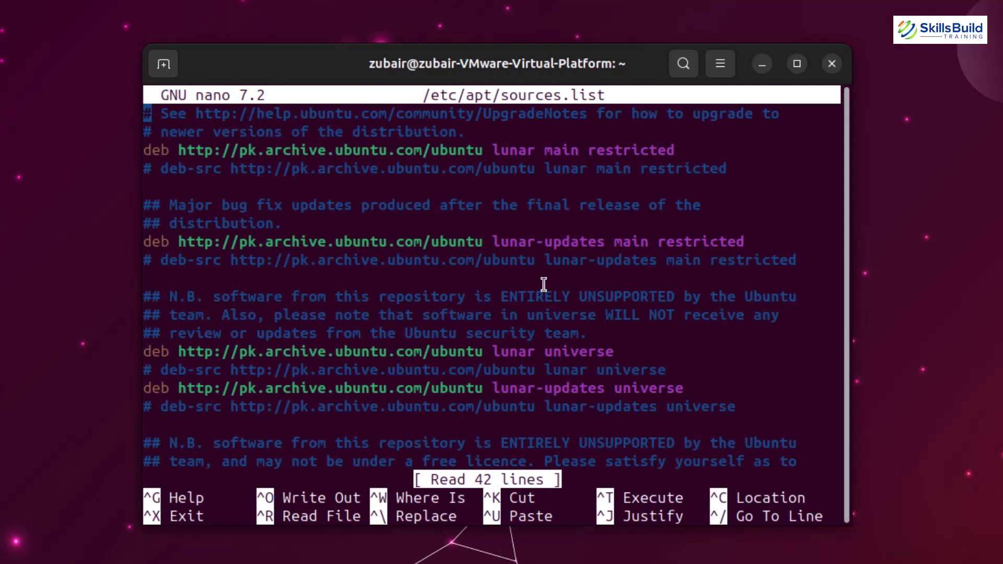
Step: Add a new line after the security entries and paste the extra repository entry
scroll(477, 223, down, 10)
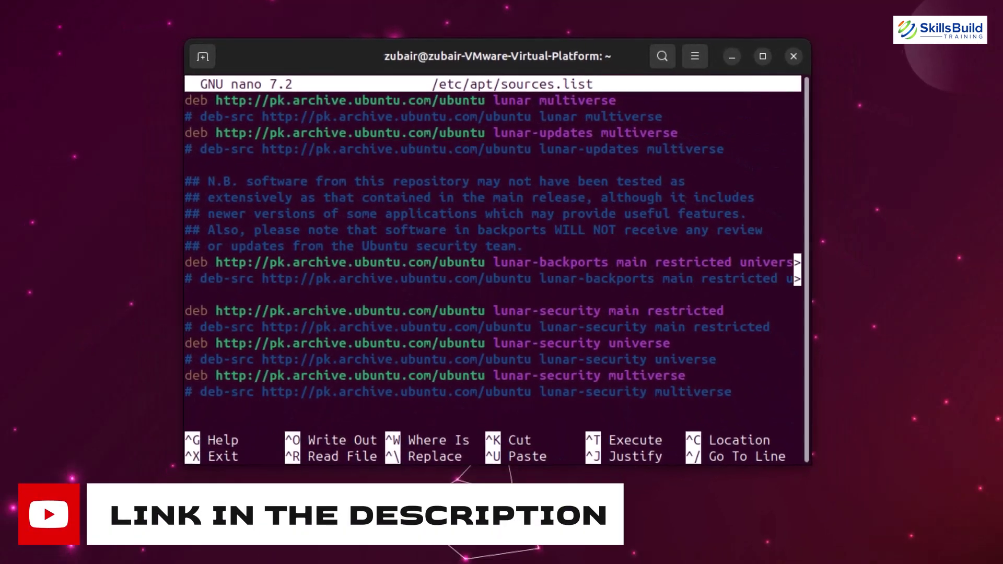
right_click(381, 390)
key(Escape)
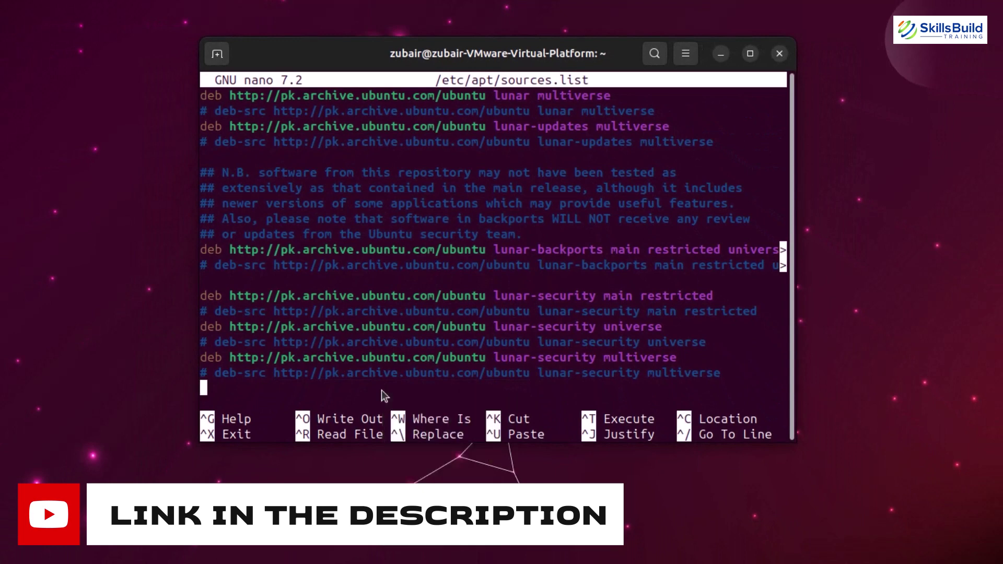
key(Return)
right_click(381, 390)
click(400, 440)
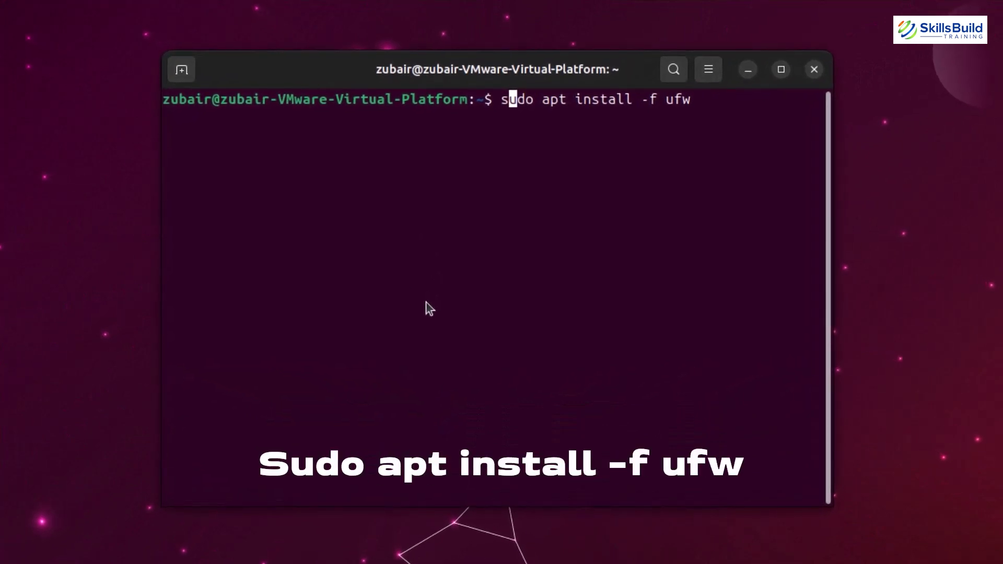
Step: Run sudo apt install -f ufw (already 0.36.1-4.1), clear the screen, then run sudo ufw enable
key(Return)
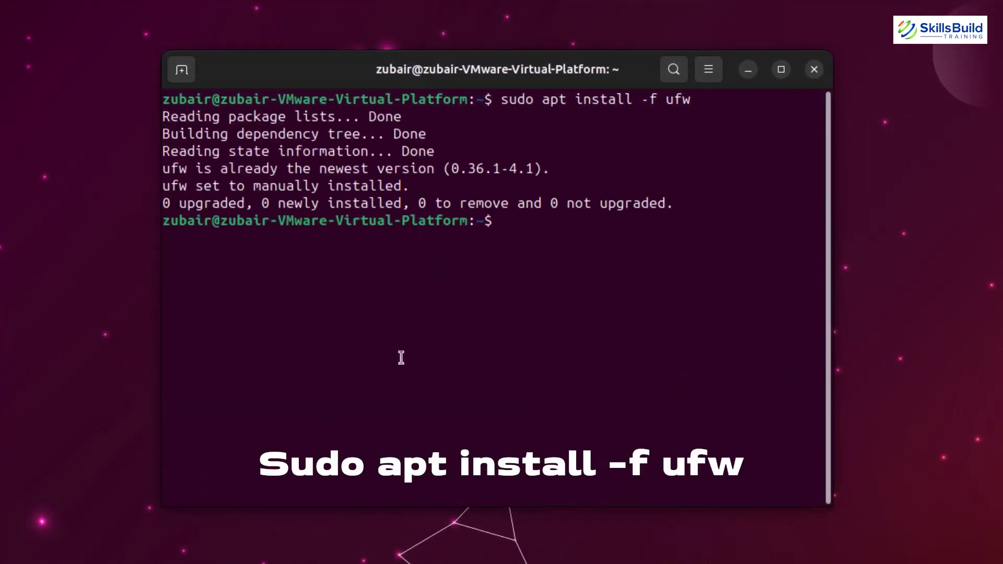
key(ctrl+l)
text(Sudo ufw enable)
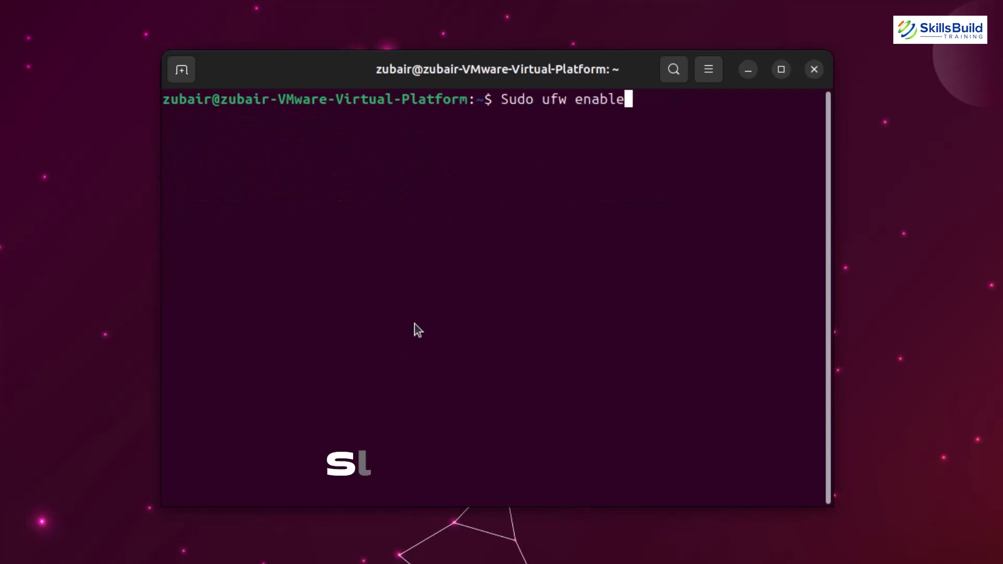
key(Home)
key(Delete)
text(s)
key(Return)
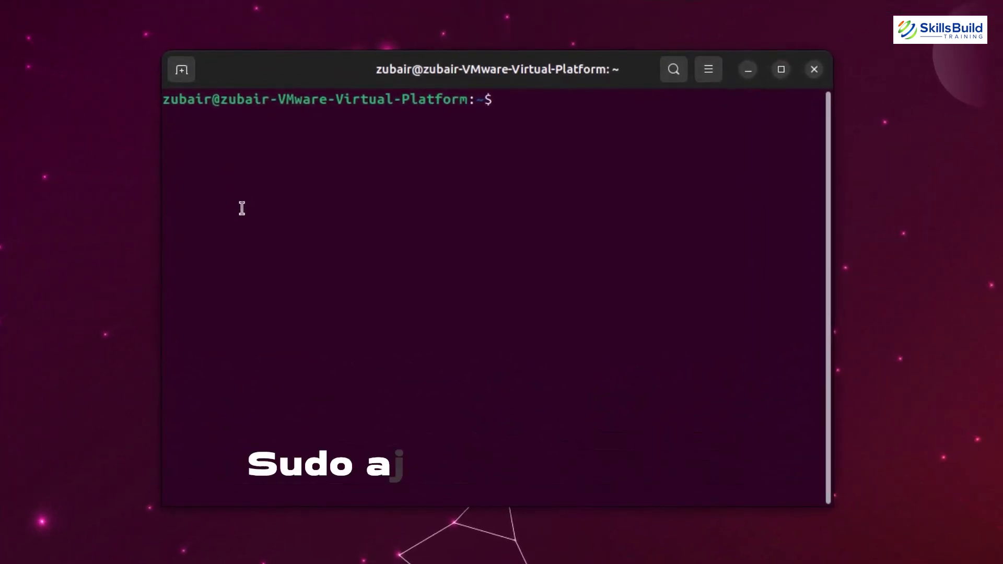
Step: Paste the sudo apt install preload command at the terminal prompt
right_click(303, 201)
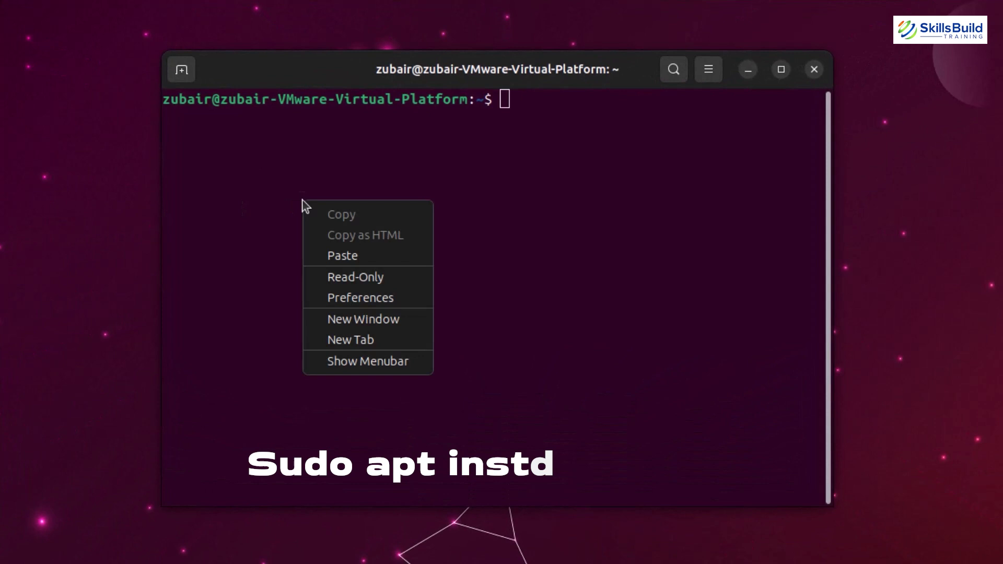
click(329, 256)
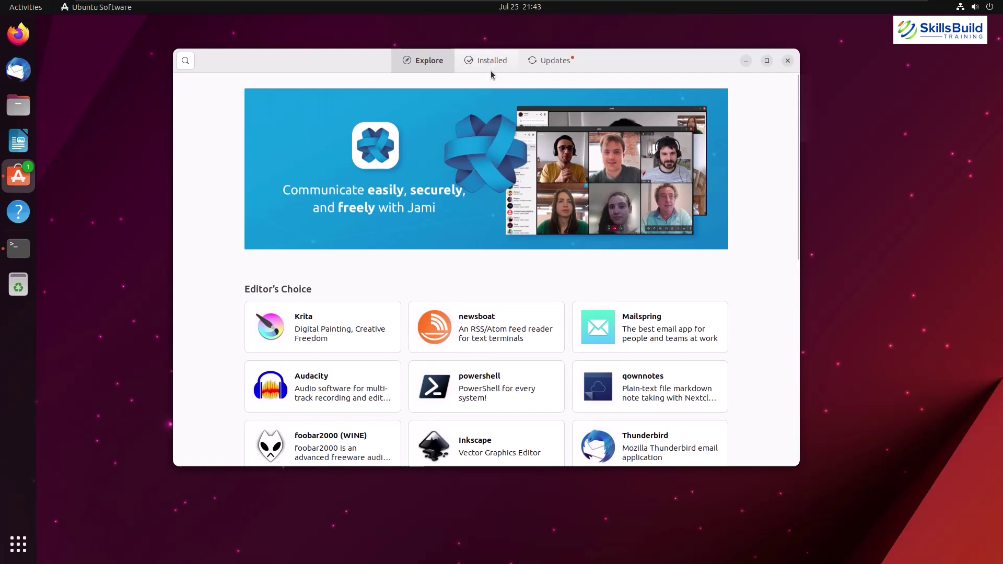
Step: Search Ubuntu Software for 'flutter' and install Flutter, authorising with the administrator password
click(186, 60)
text(f)
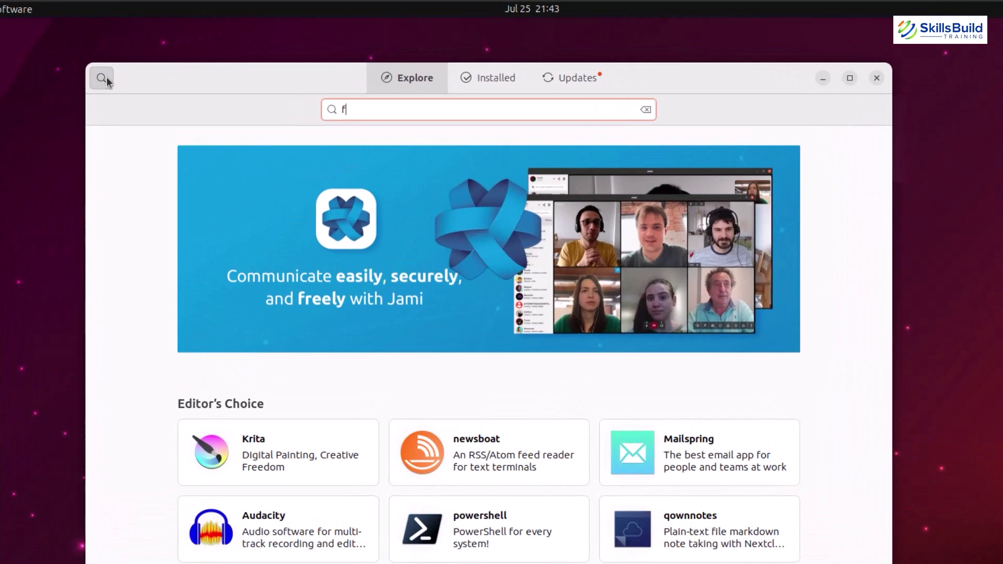
text(lutter)
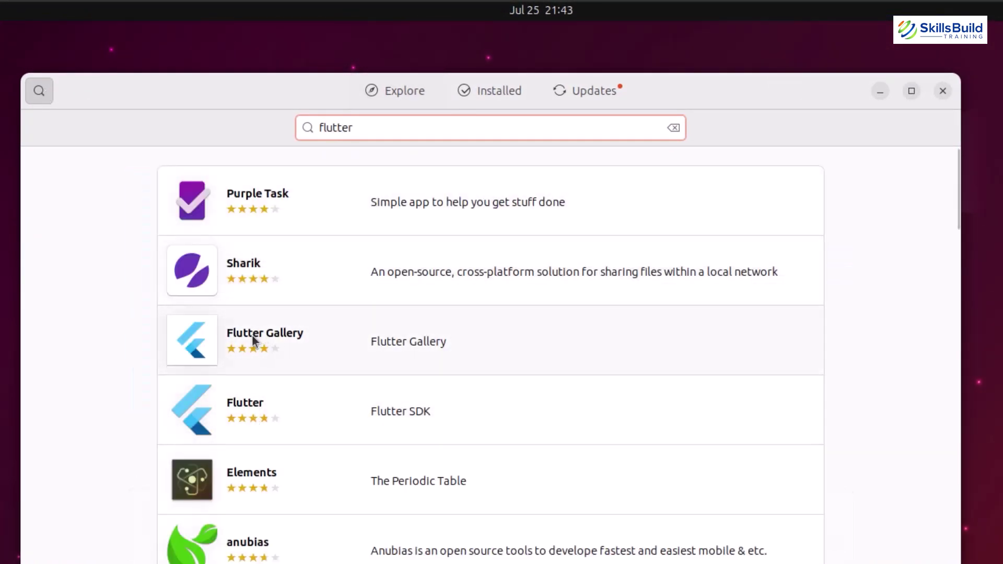
click(252, 409)
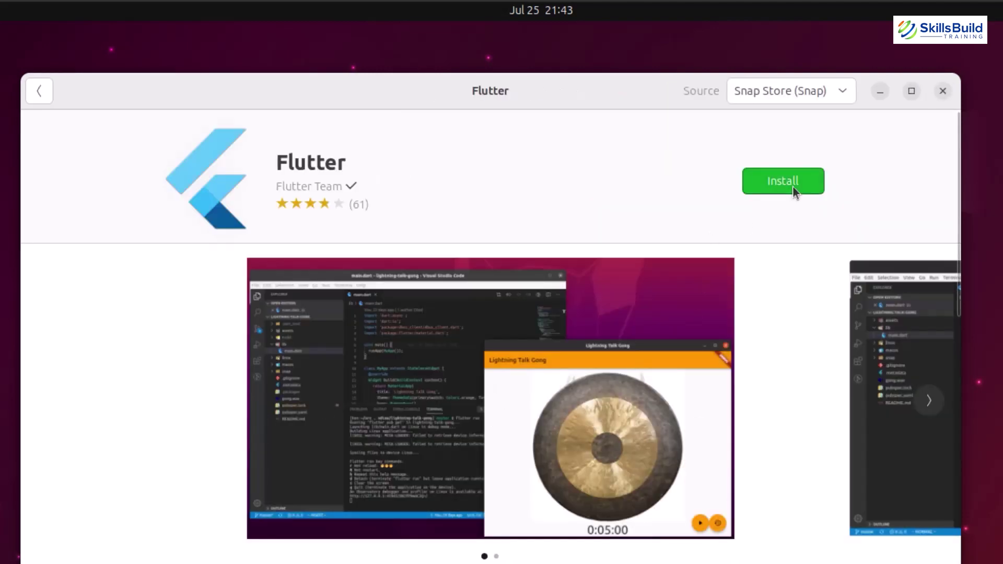
click(792, 187)
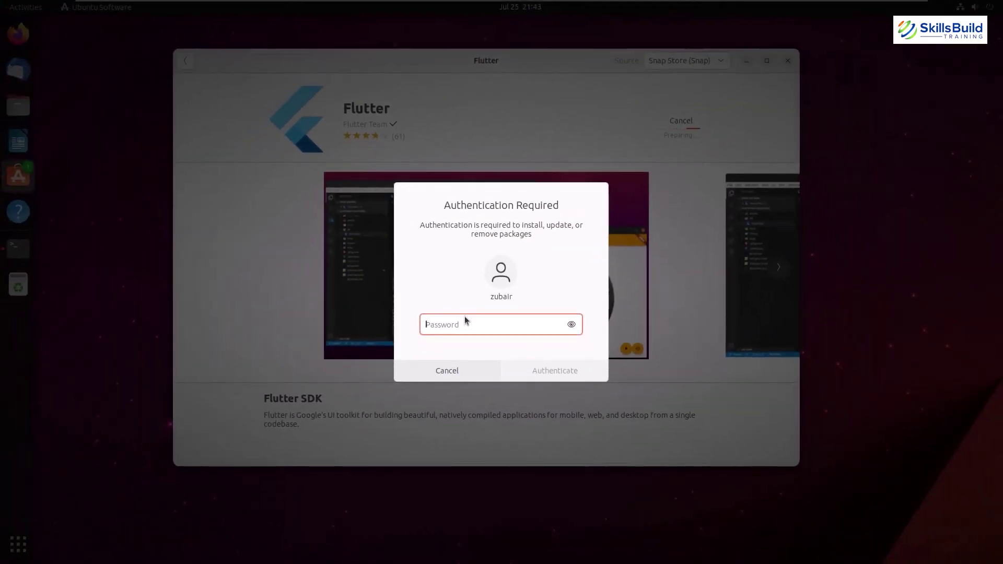
text(••••)
key(Return)
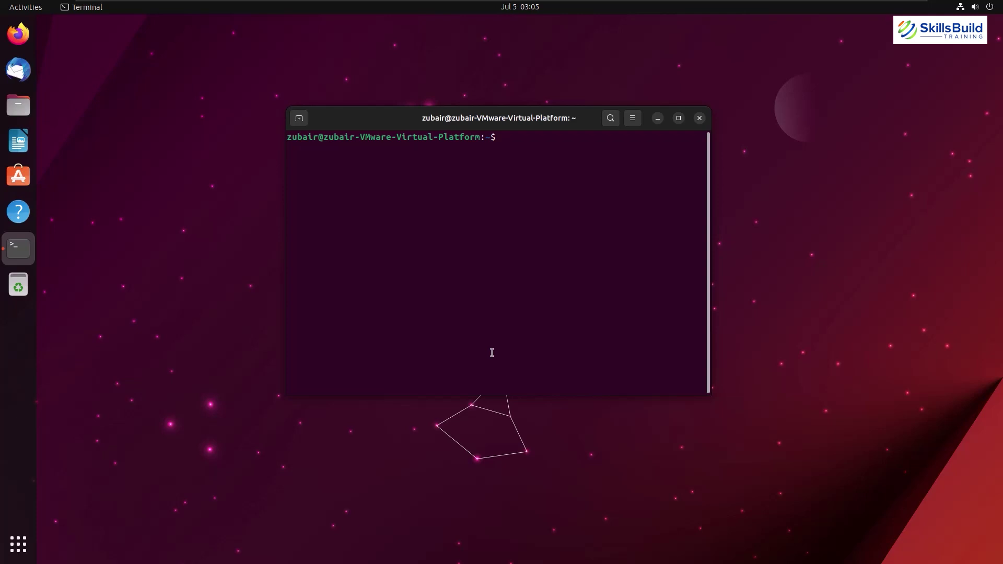
Step: Paste sudo apt install default-jdk, correct the capital S to lowercase, and run it
right_click(497, 299)
click(498, 278)
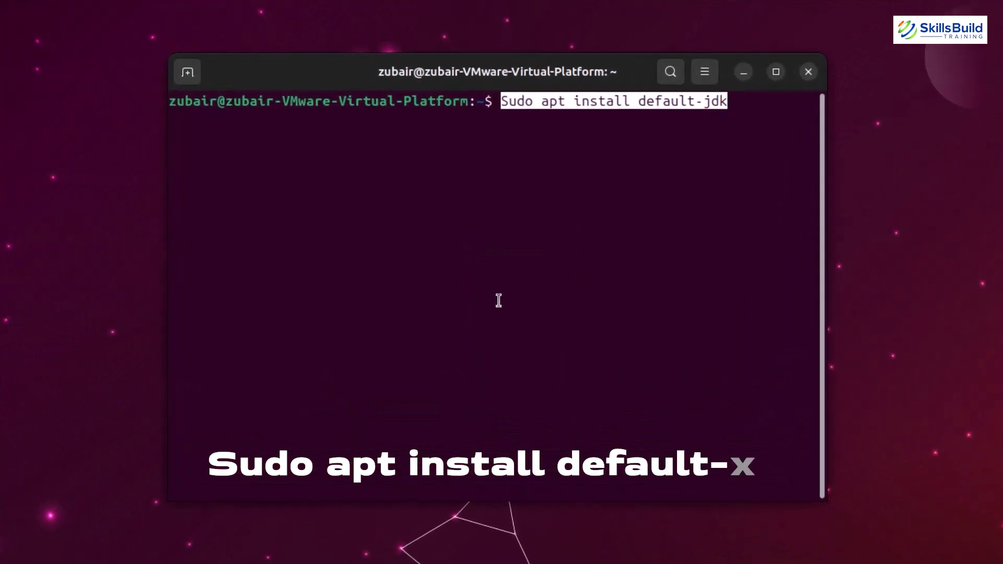
key(Left)
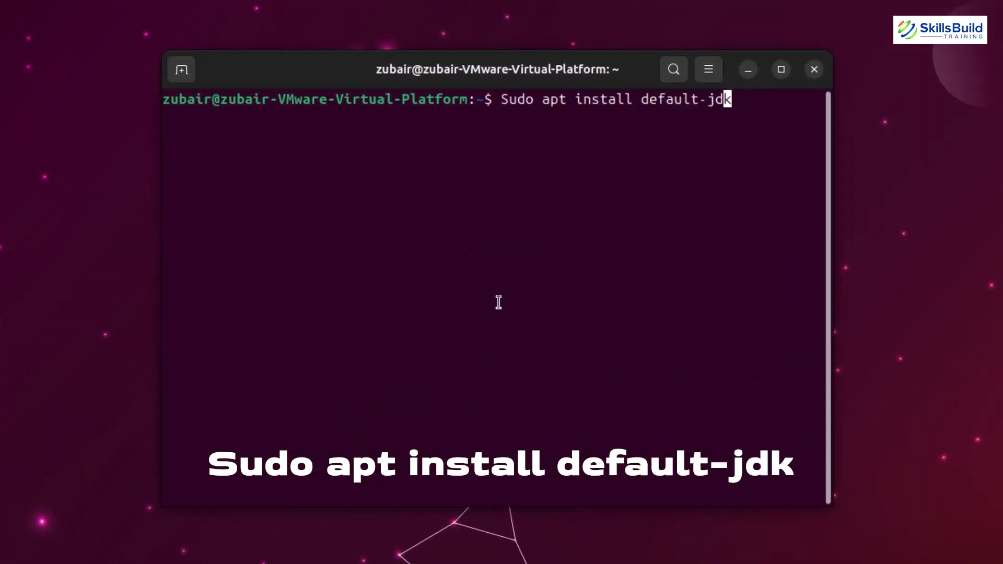
key(Home)
key(Delete)
text(s)
key(Return)
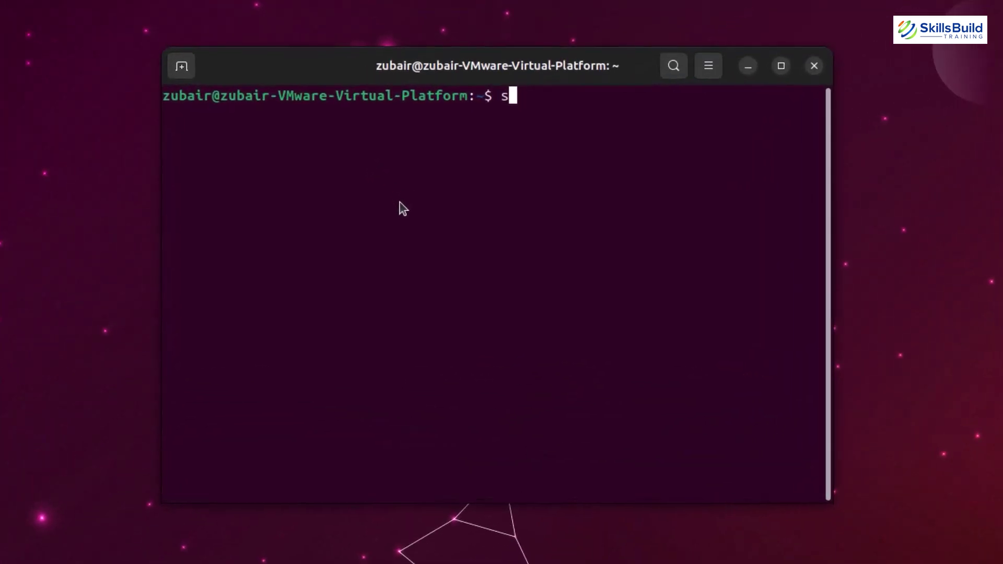
Step: Install timeshift, then nautilus-dropbox, confirming y for the nautilus-dropbox install
text(udo a)
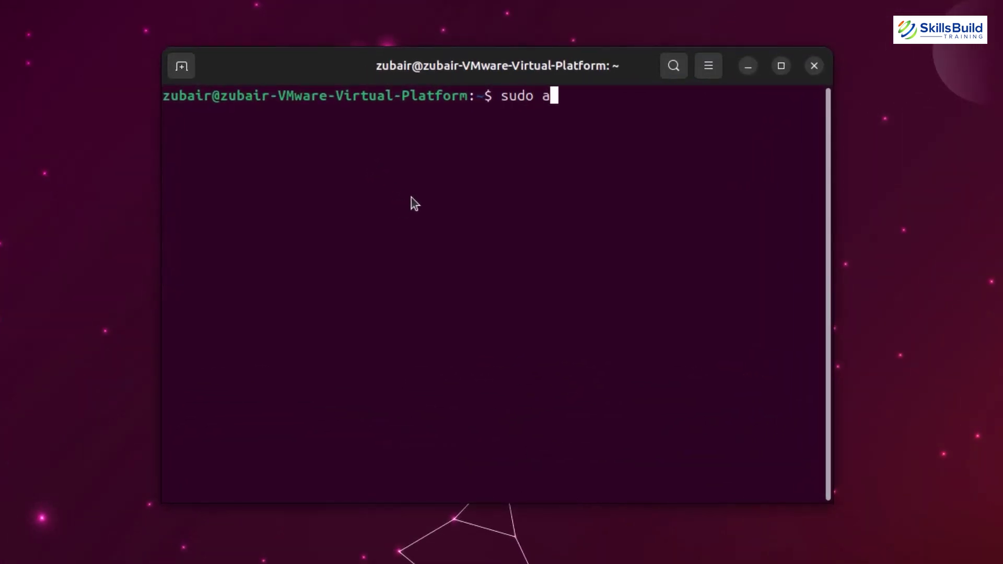
text(pt install timeshi)
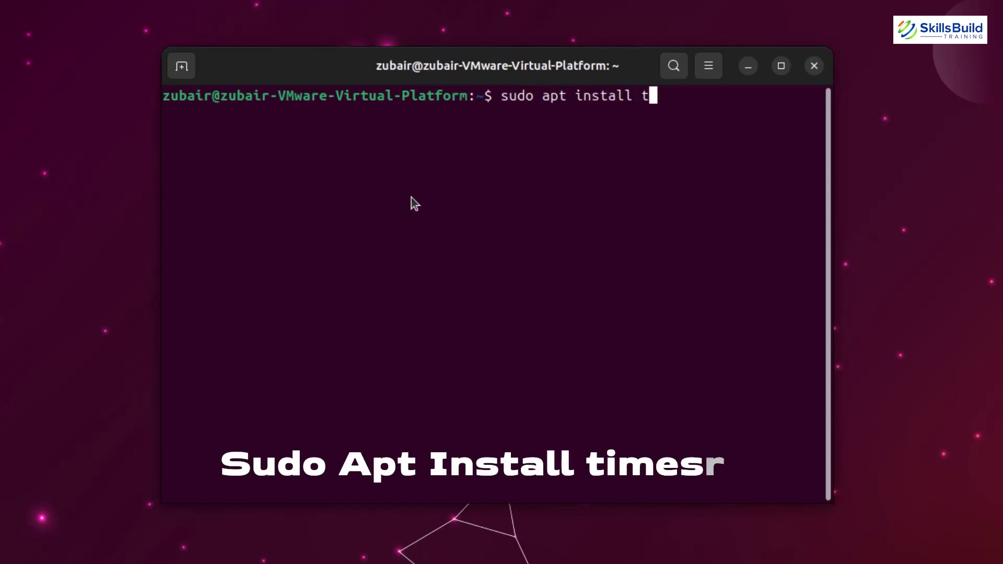
text(ft)
key(Return)
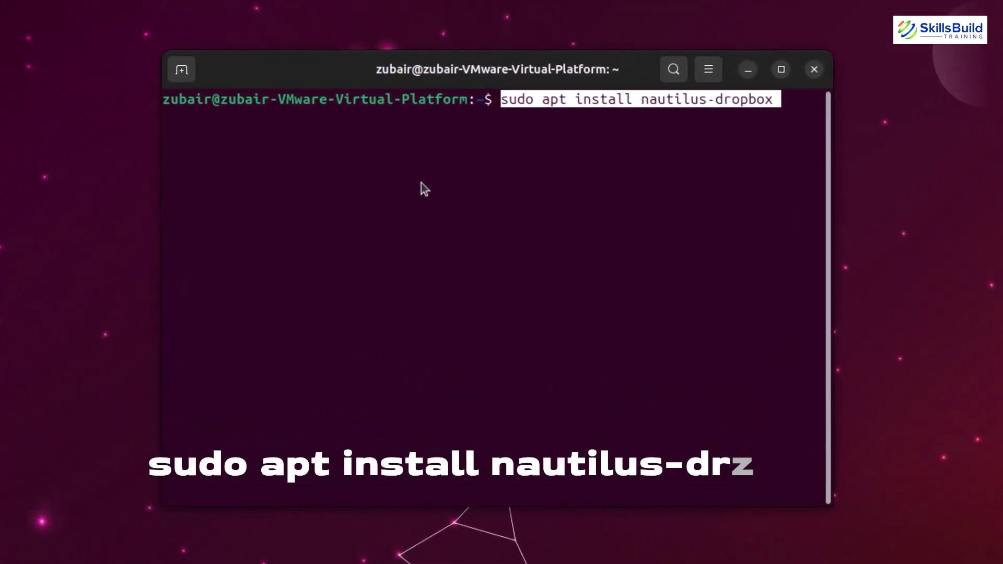
key(Return)
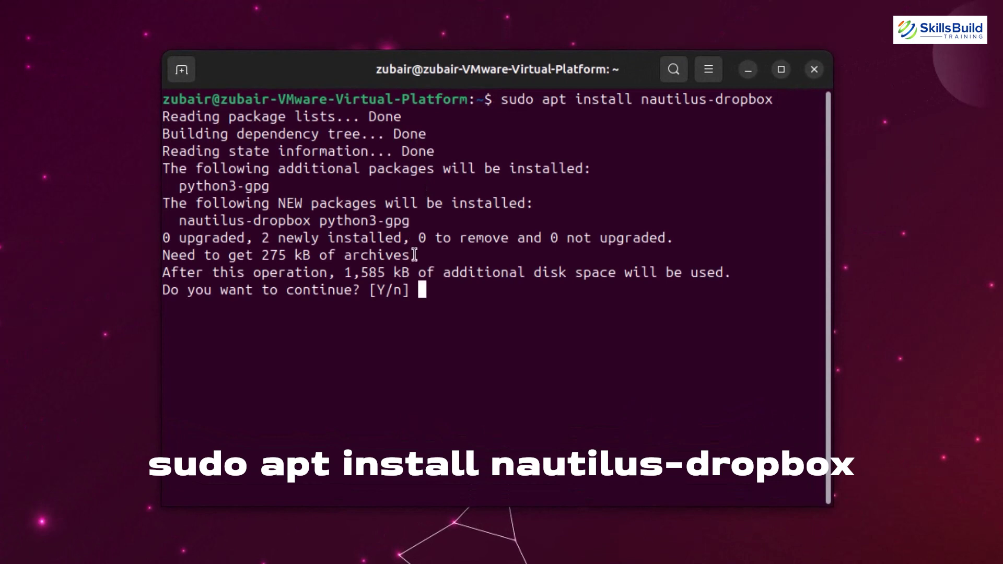
text(y)
key(Return)
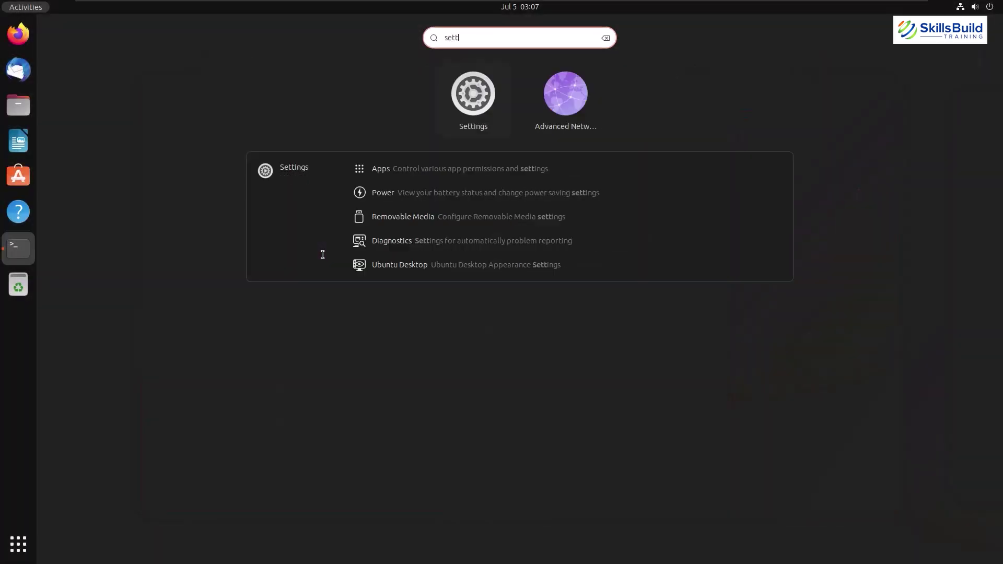
Step: Open Settings, search 'on' for Online Accounts, and start adding a Google account
key(Return)
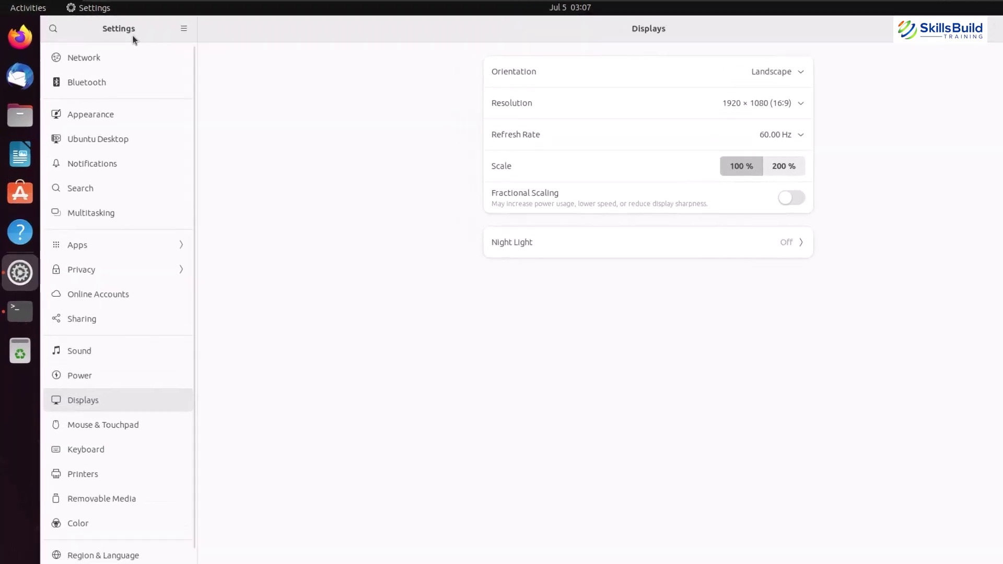
text(on)
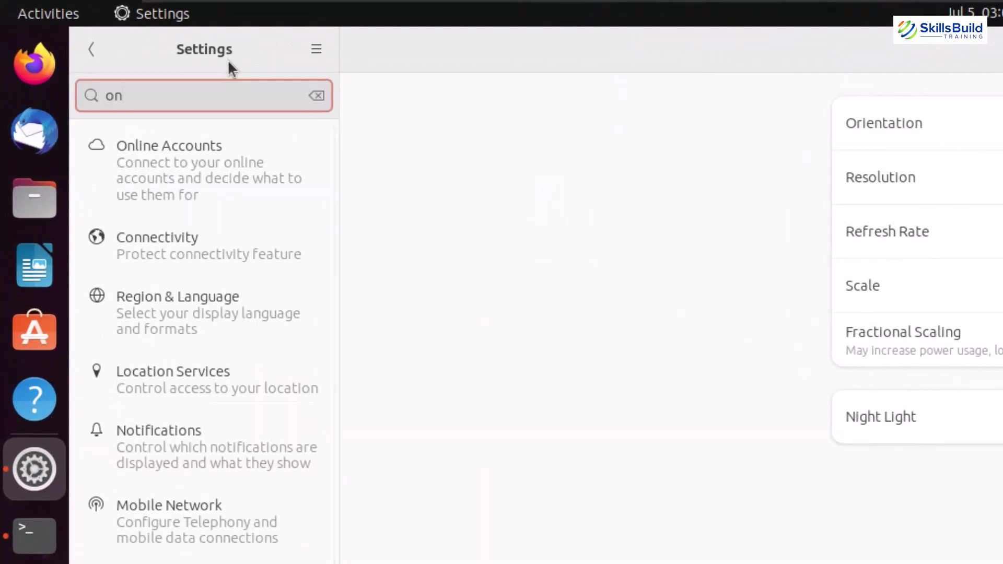
key(Return)
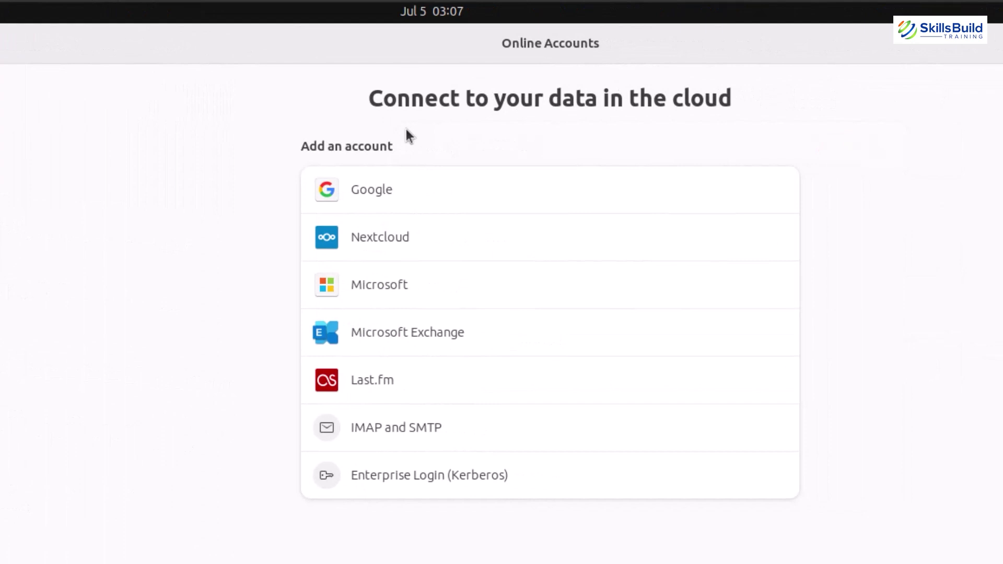
click(369, 197)
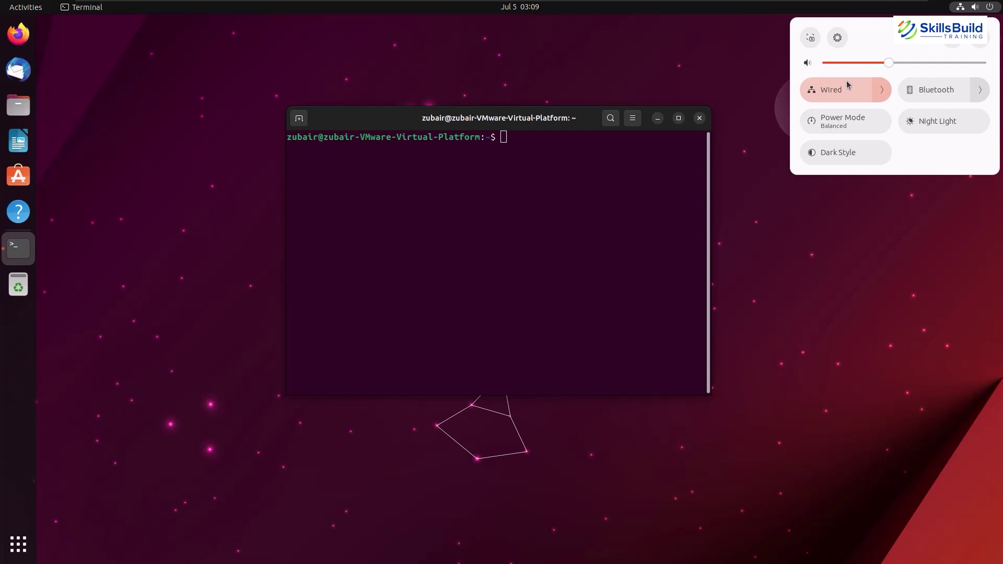
Step: Toggle the wired connection off and on, then open its configuration in Wired Settings
click(846, 81)
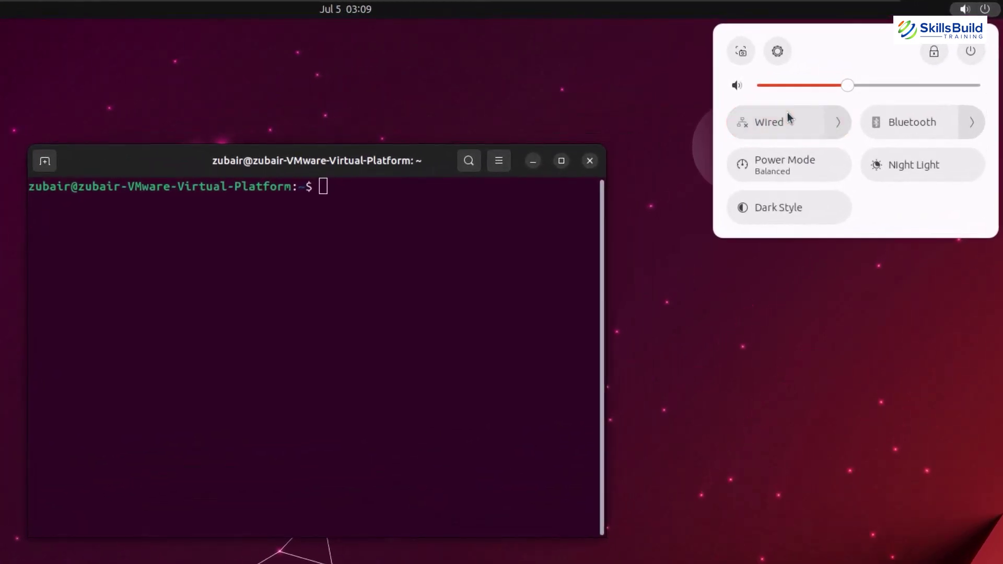
click(811, 120)
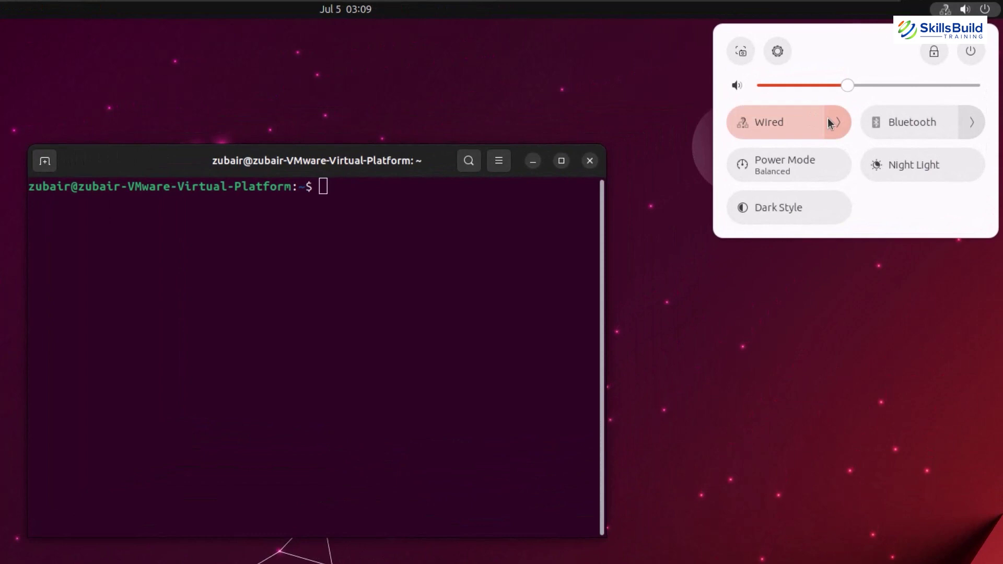
click(837, 122)
click(794, 256)
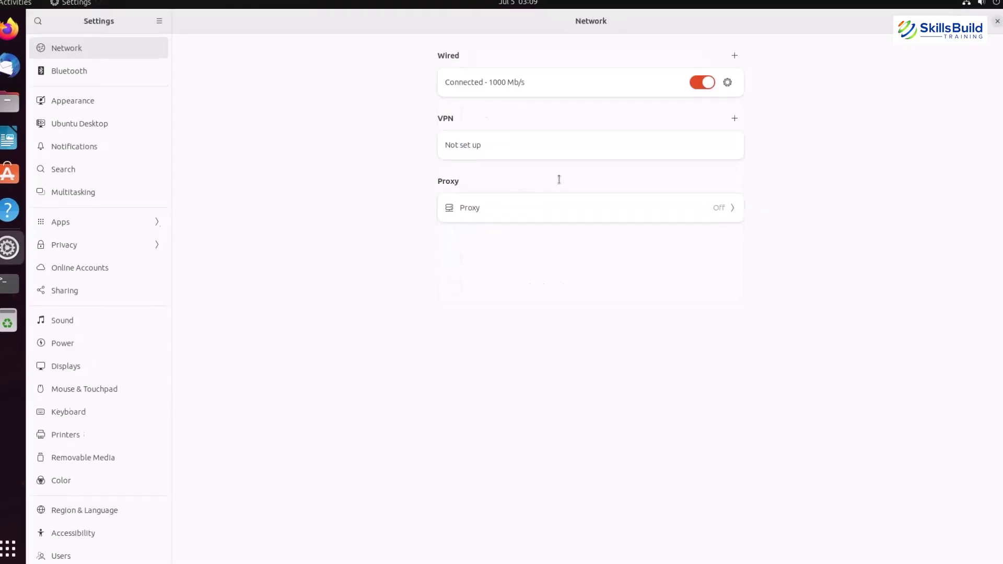
click(725, 80)
Step: Turn off automatic IPv4 DNS and enter 8.8.8.8, 8.8.4.4 as the DNS servers
click(463, 149)
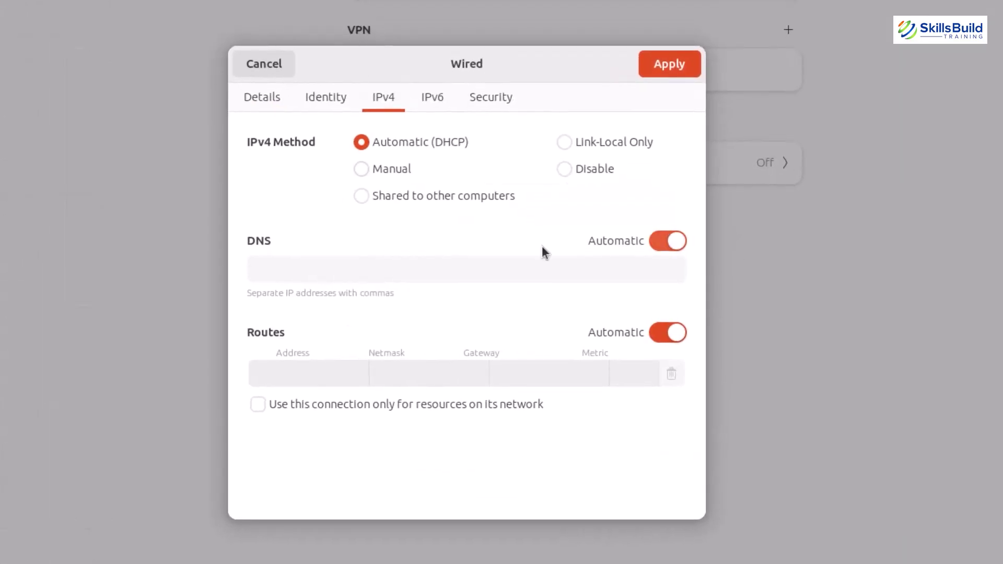
click(673, 242)
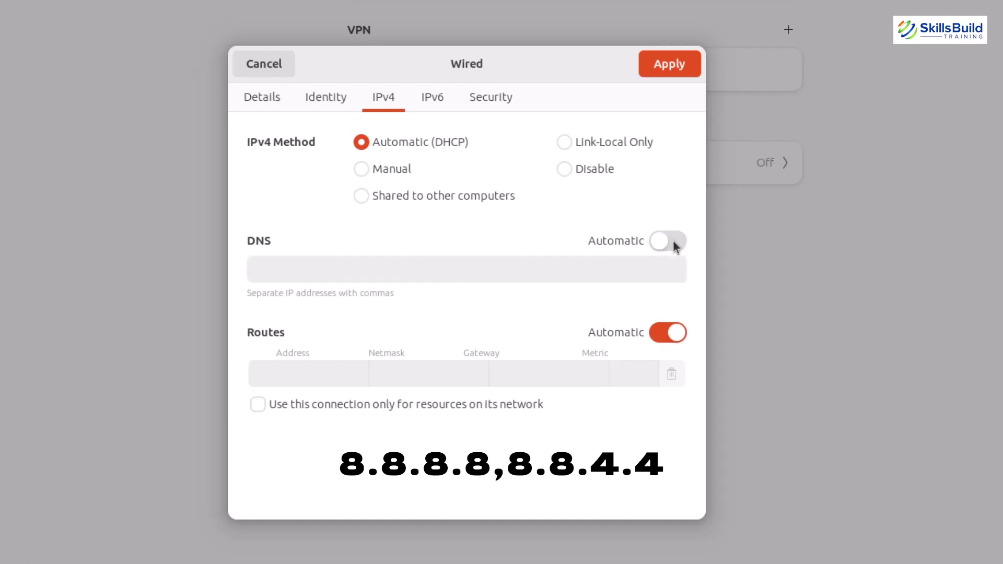
click(609, 267)
text(8.8.8.8,)
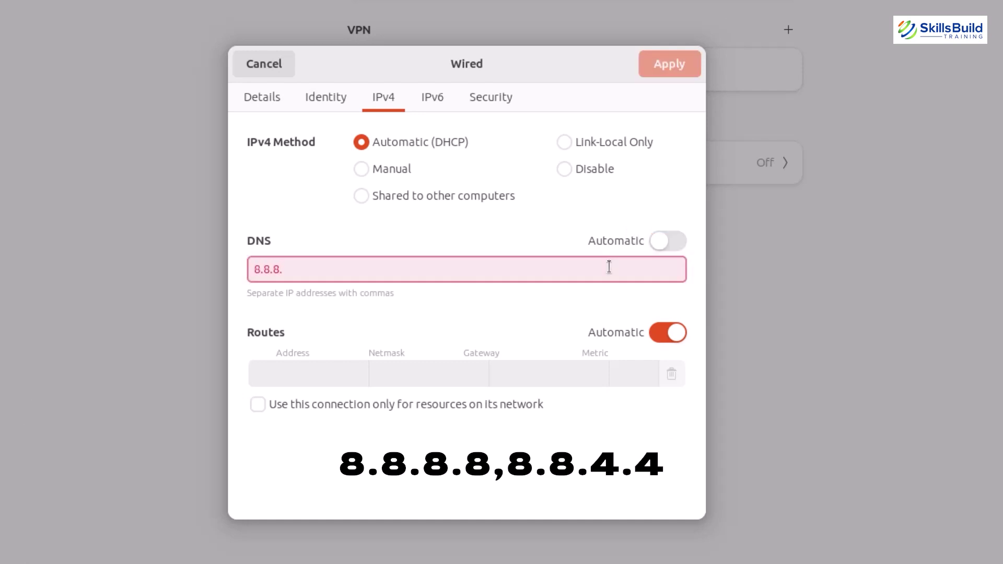
text( 8.8.4.4)
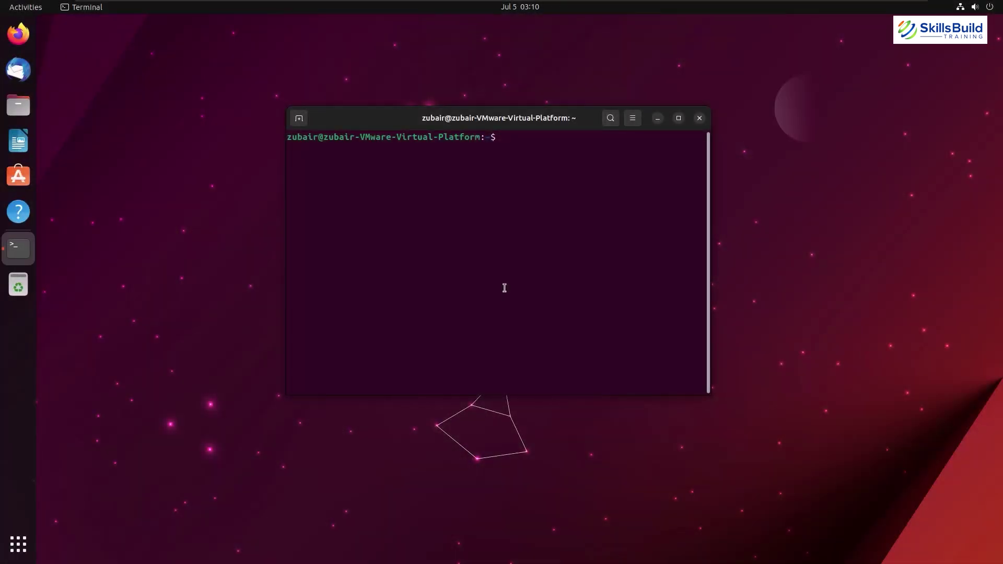
Step: Launch Settings by searching 'setti' and reach the Default Apps page by searching 'defa'
key(super)
text(s)
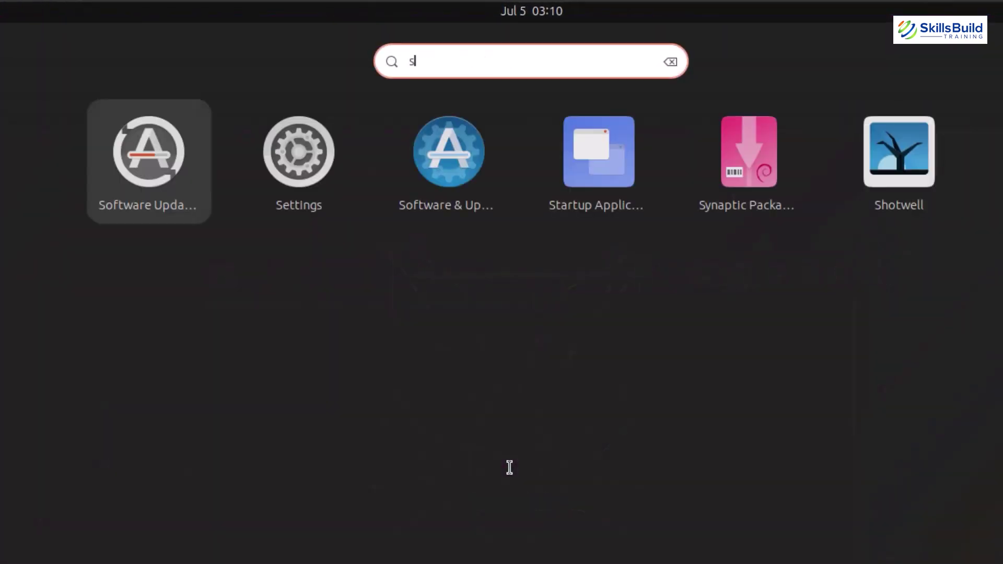
text(etti)
key(super)
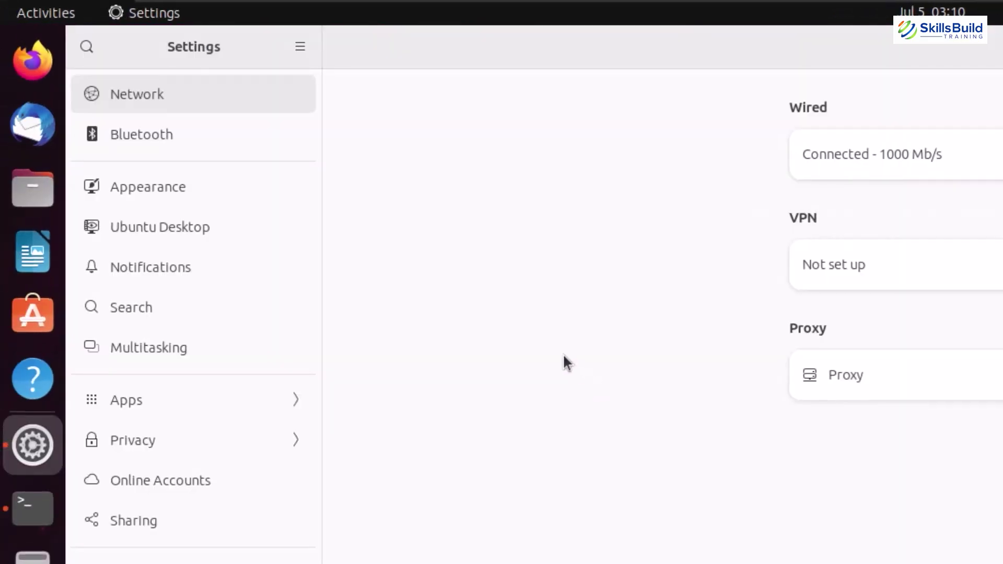
text(defa)
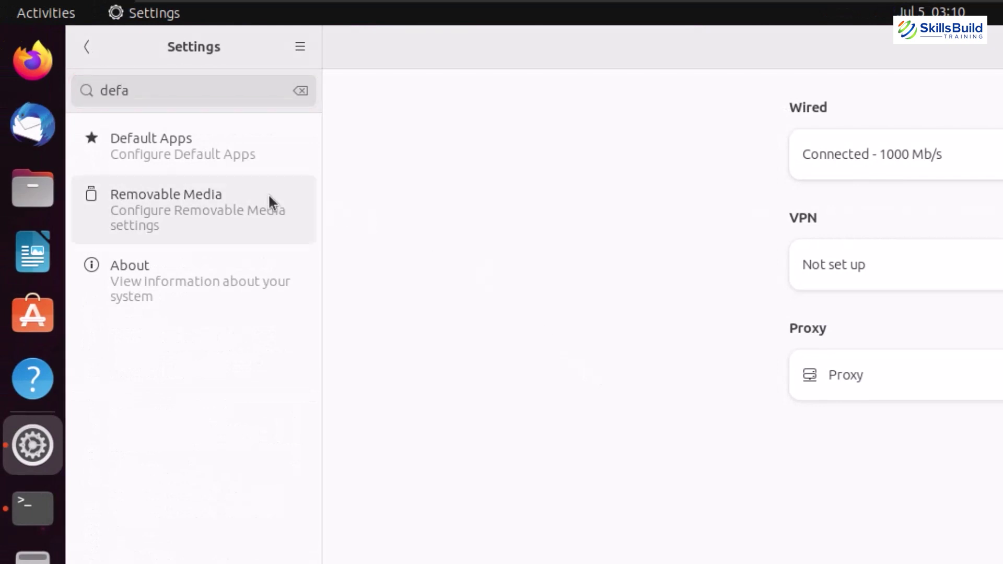
click(204, 154)
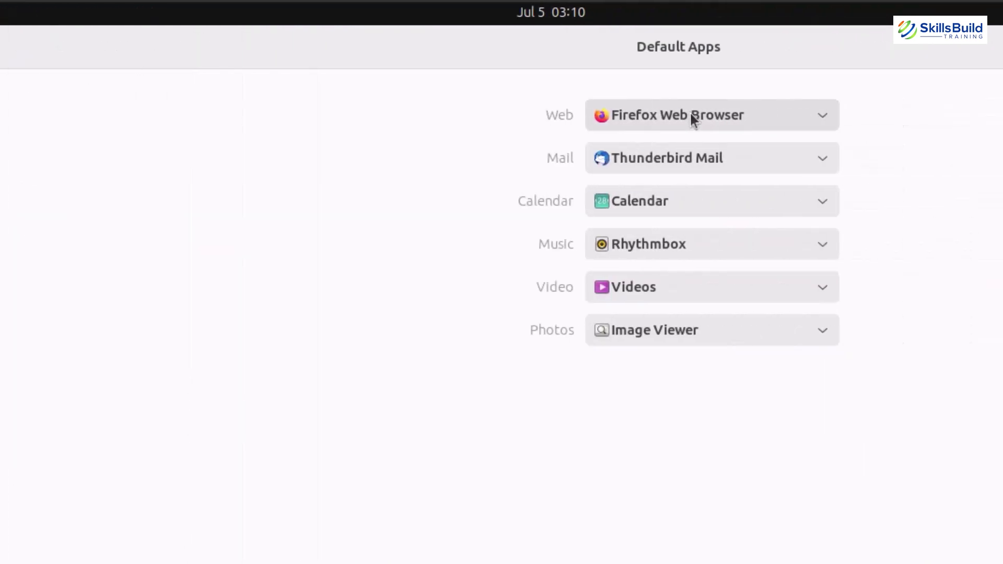
Step: Check the Web, Mail and Calendar defaults, leaving Firefox and Thunderbird selected
click(512, 115)
click(512, 115)
click(494, 155)
click(495, 155)
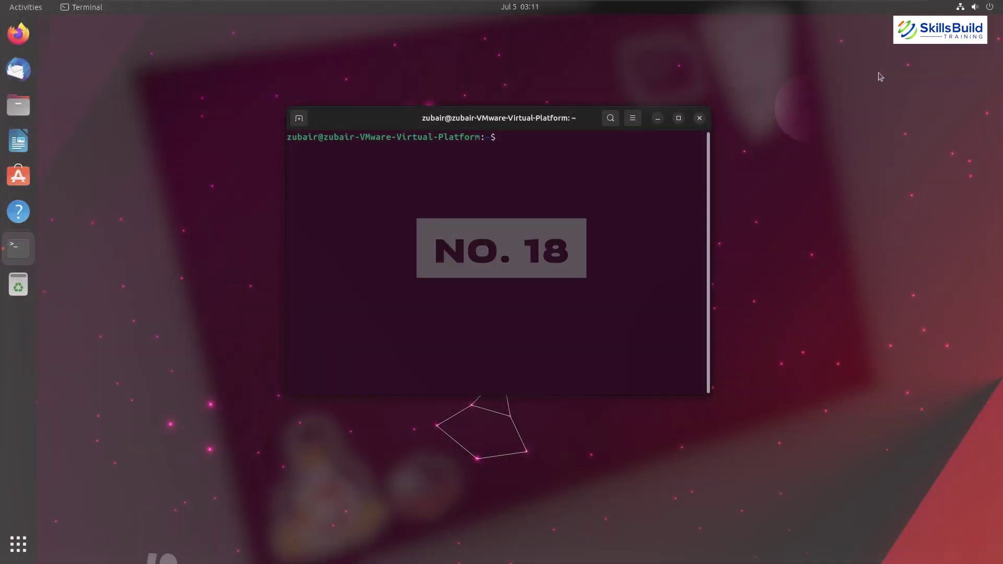
Step: Search 'start' and open Startup Applications to review SSH Key Agent, VMware User Agent and xapp-sn-watcher
key(super)
text(start)
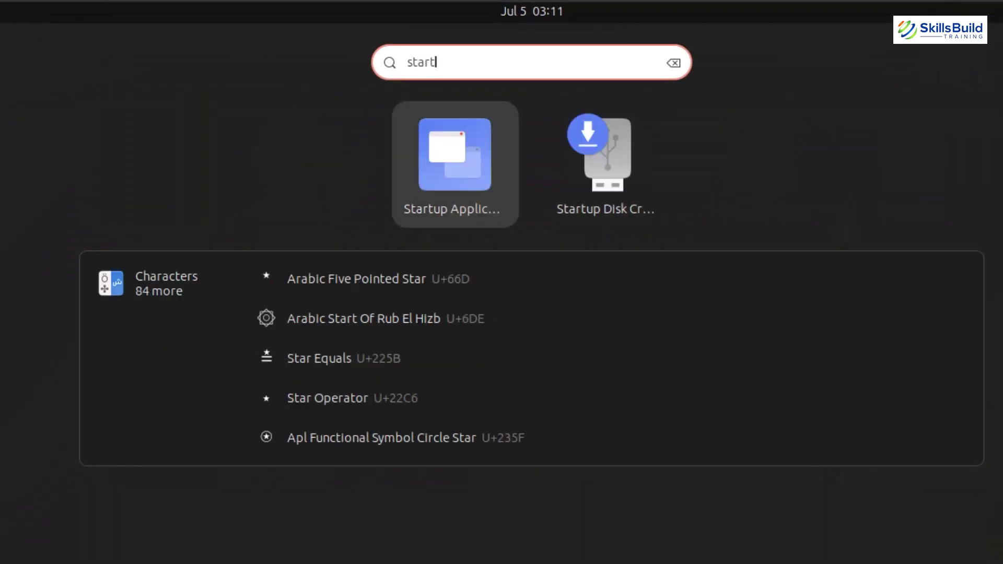
click(487, 155)
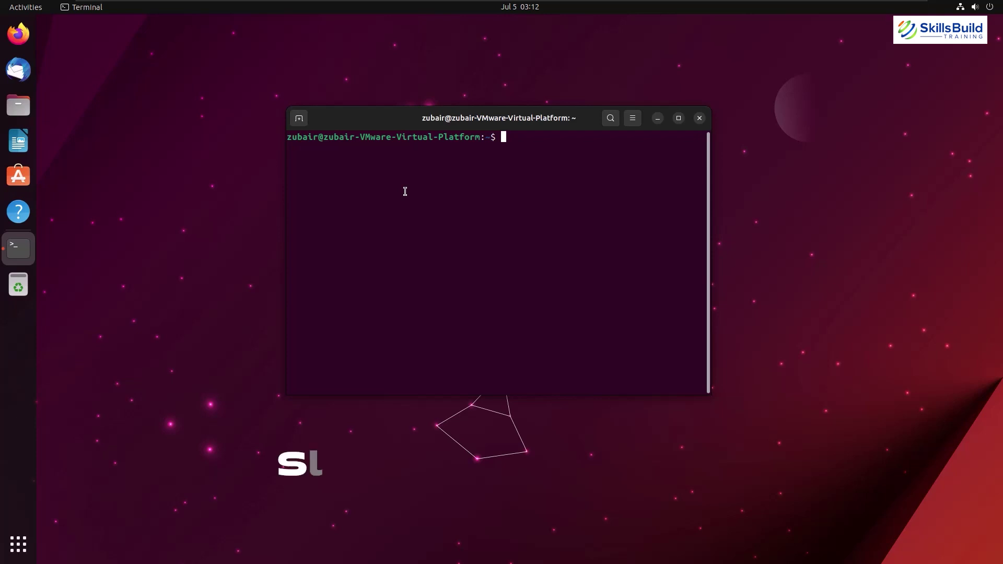
Step: Paste 'Sudo apt install gimp', lowercase the S, and run it to install GIMP
right_click(406, 191)
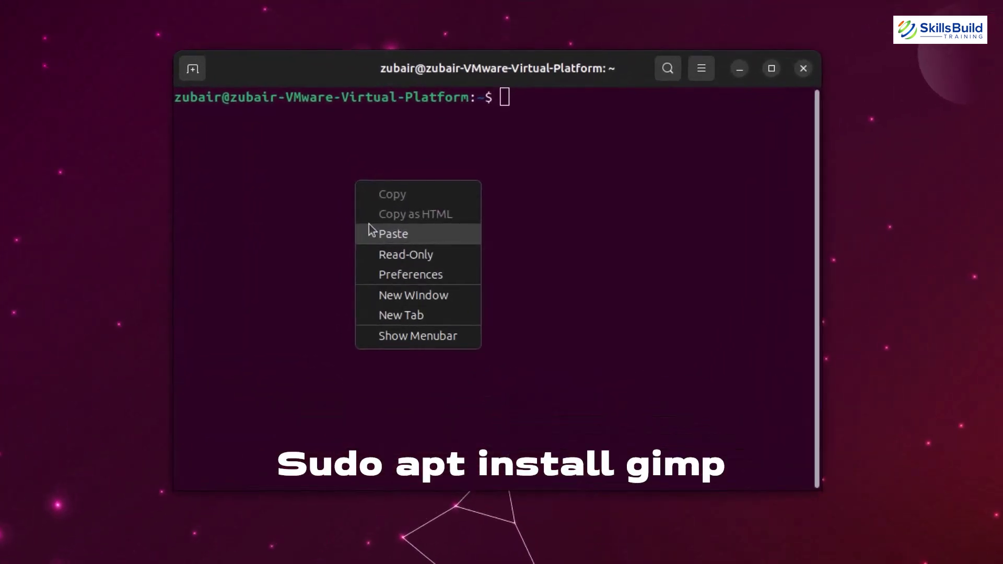
click(369, 232)
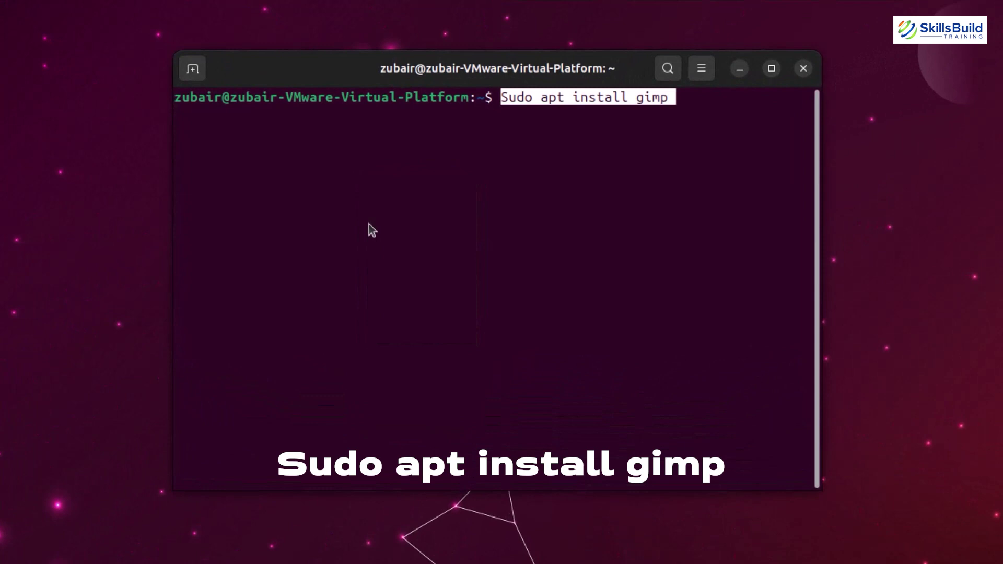
key(Home)
key(Delete)
text(s)
key(Return)
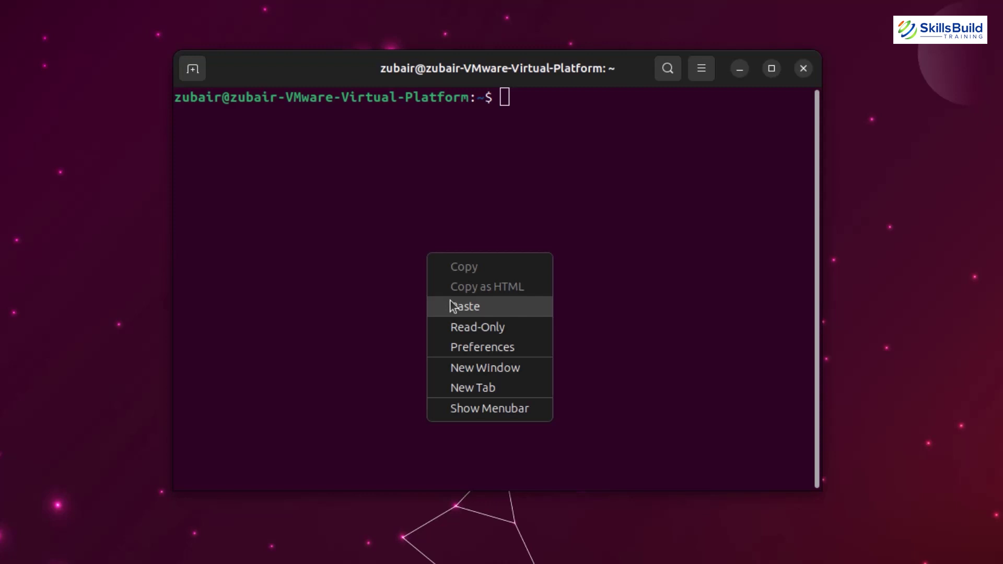
Step: Paste and run 'sudo apt remove apport apport-gtk' to remove the crash reporters
click(464, 306)
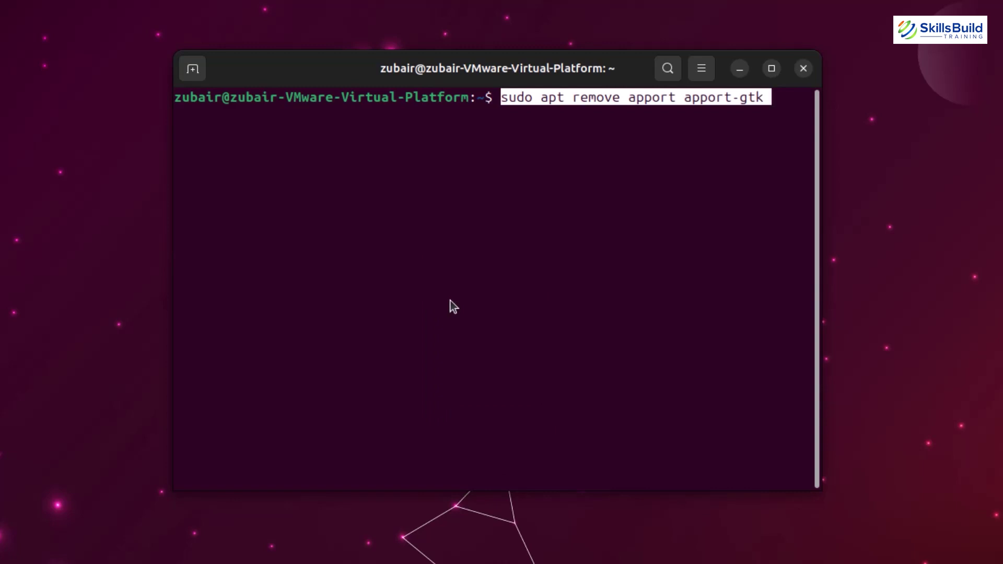
key(Return)
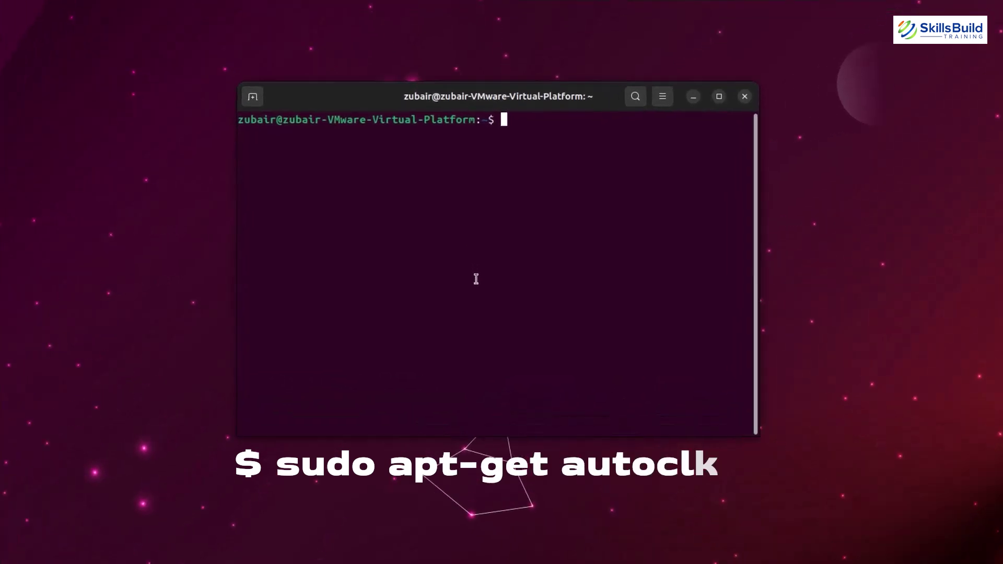
Step: Paste and run 'sudo apt-get autoclean'
right_click(444, 240)
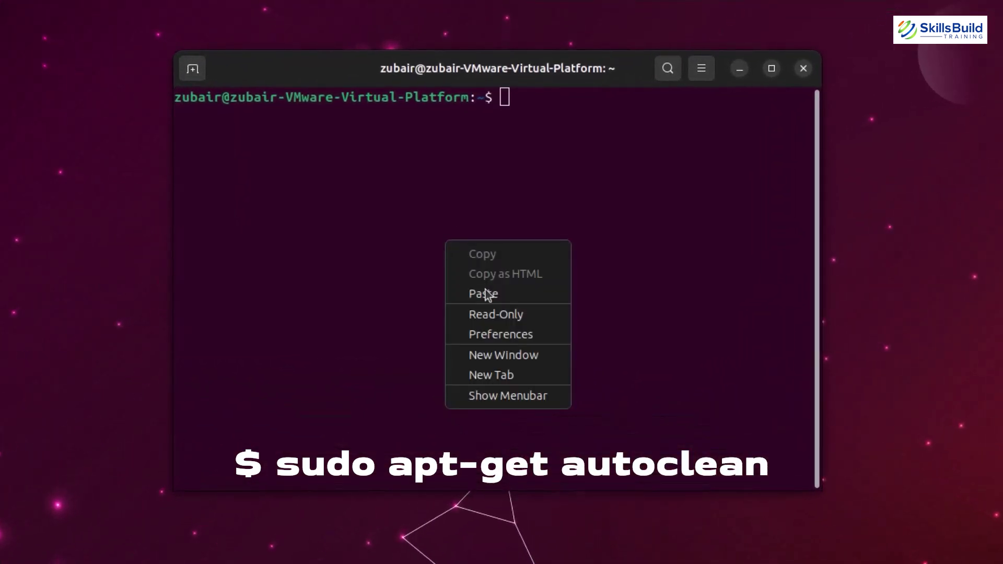
click(484, 291)
key(Return)
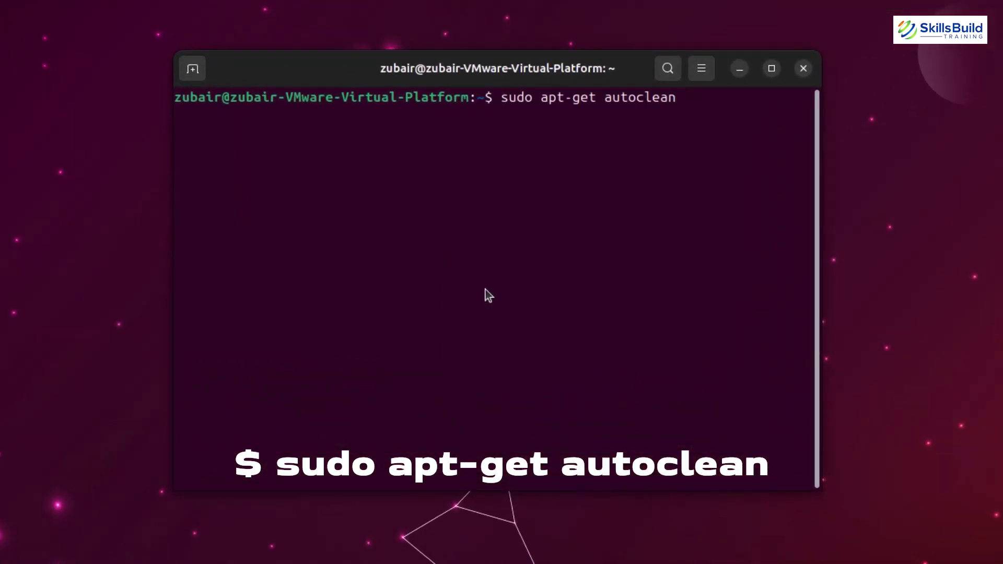
Step: Run 'sudo apt-get autoremove', confirming removal of 11 packages, then run 'sudo apt-get clean'
key(Up)
key(BackSpace)
key(BackSpace)
key(BackSpace)
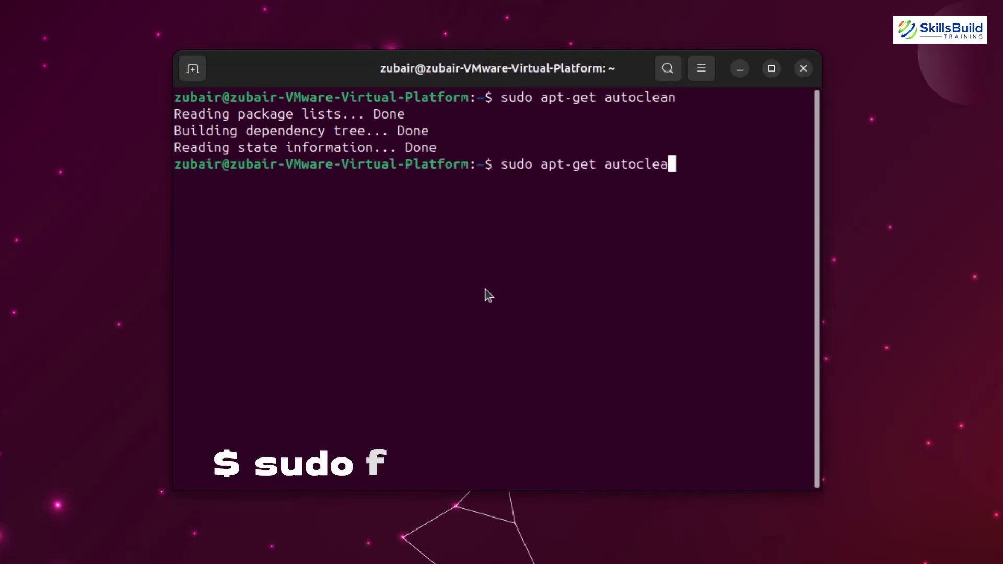
key(BackSpace)
text(remove)
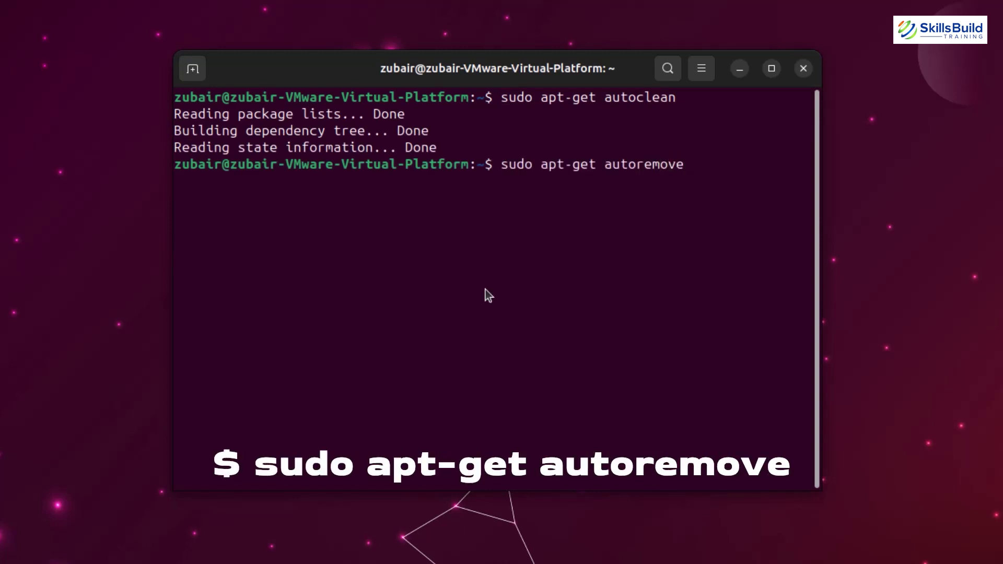
key(Return)
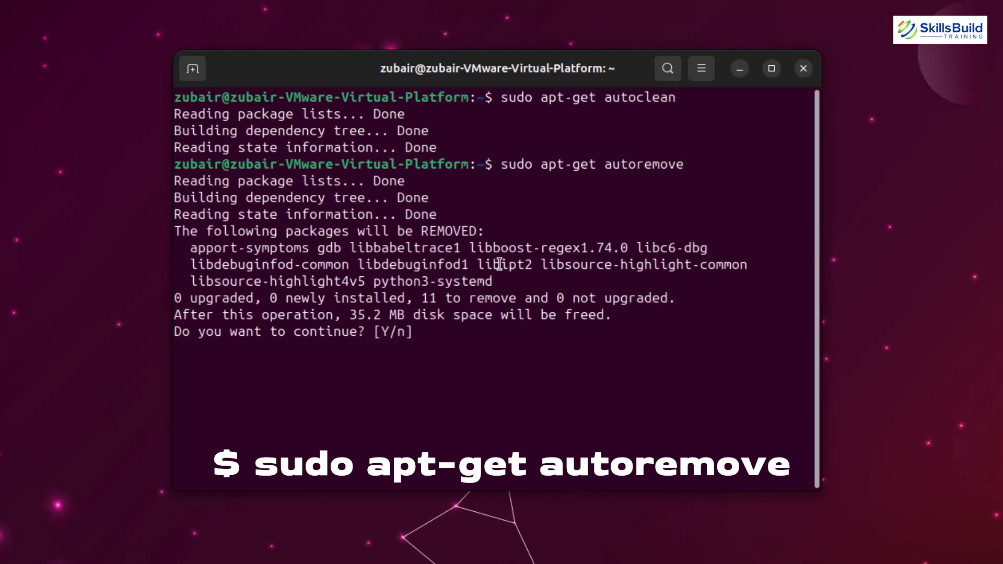
text(y)
key(Return)
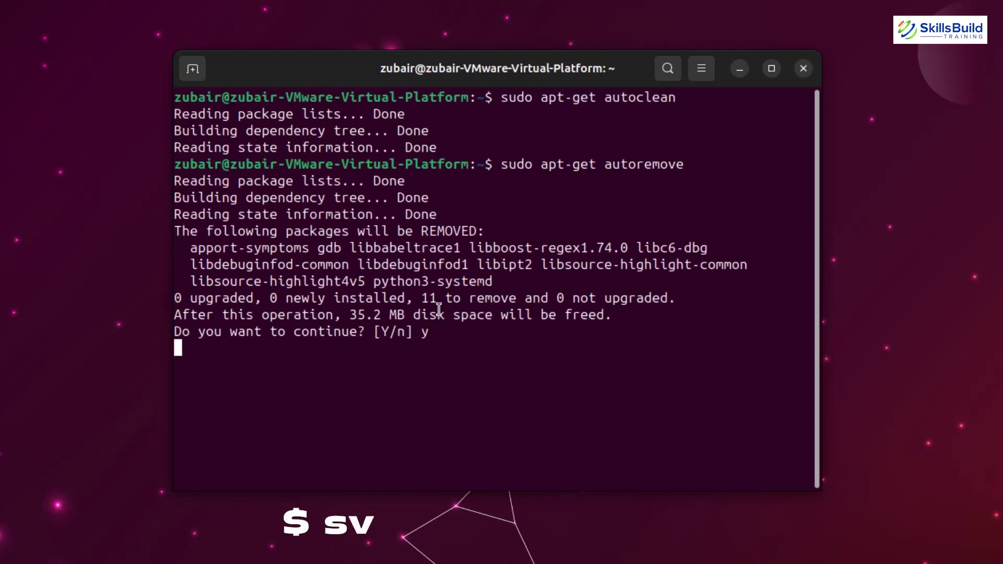
text(sudo apt-get clean)
key(Return)
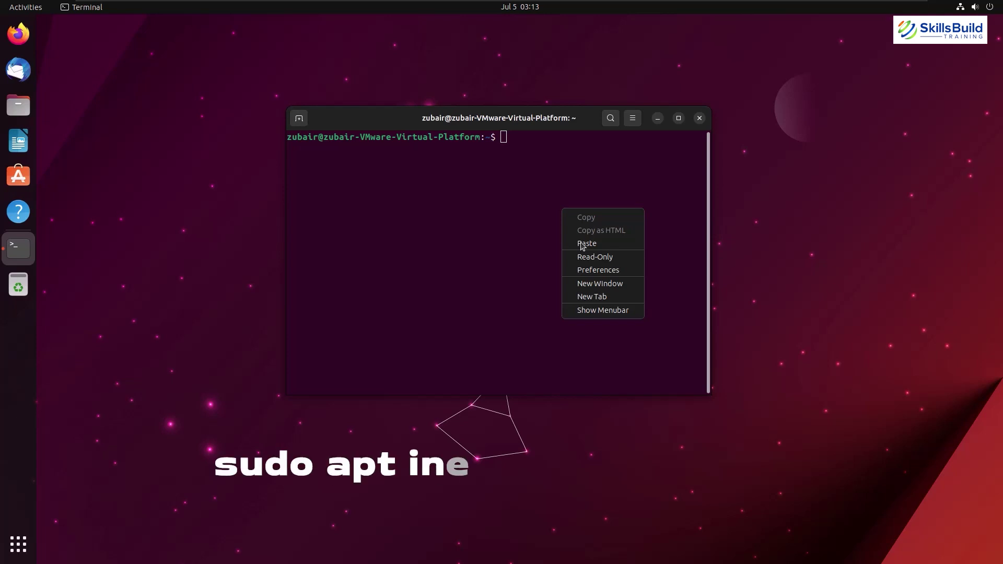
Step: Install tlp and tlp-rdw with apt, confirming with y, then run 'sudo systemctl enable tlp'
click(585, 243)
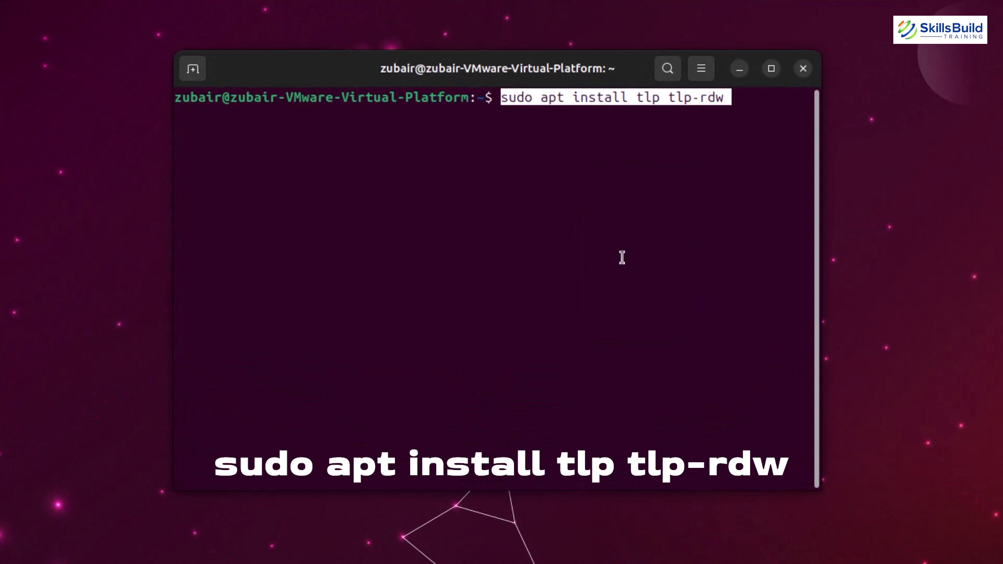
key(Return)
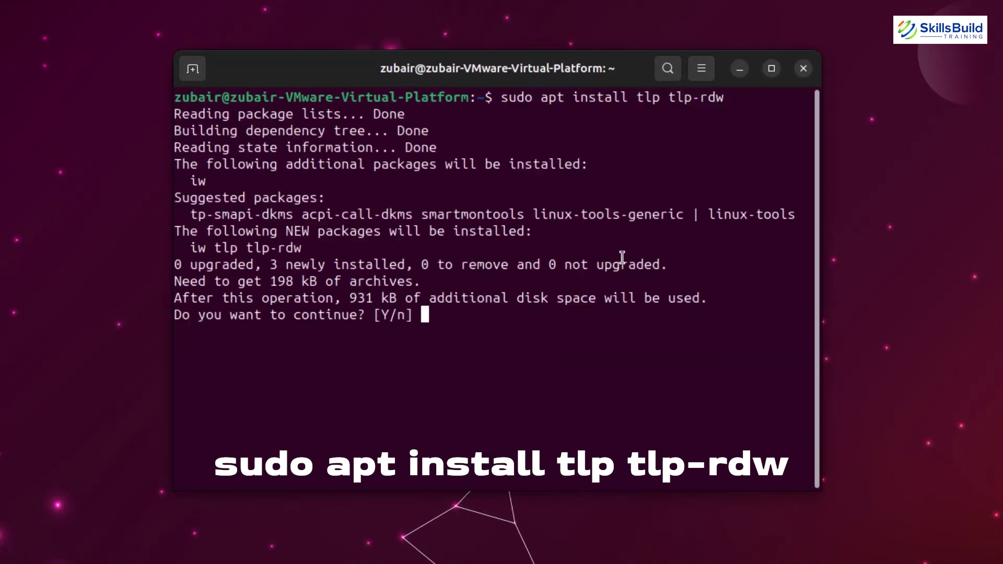
text(y)
key(Return)
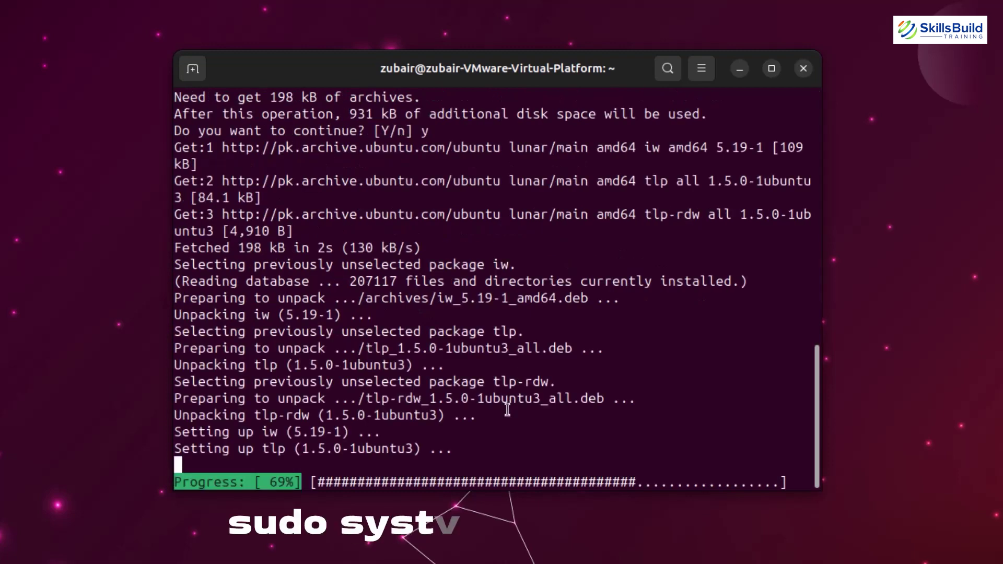
text(sudo systemctl enable tlp)
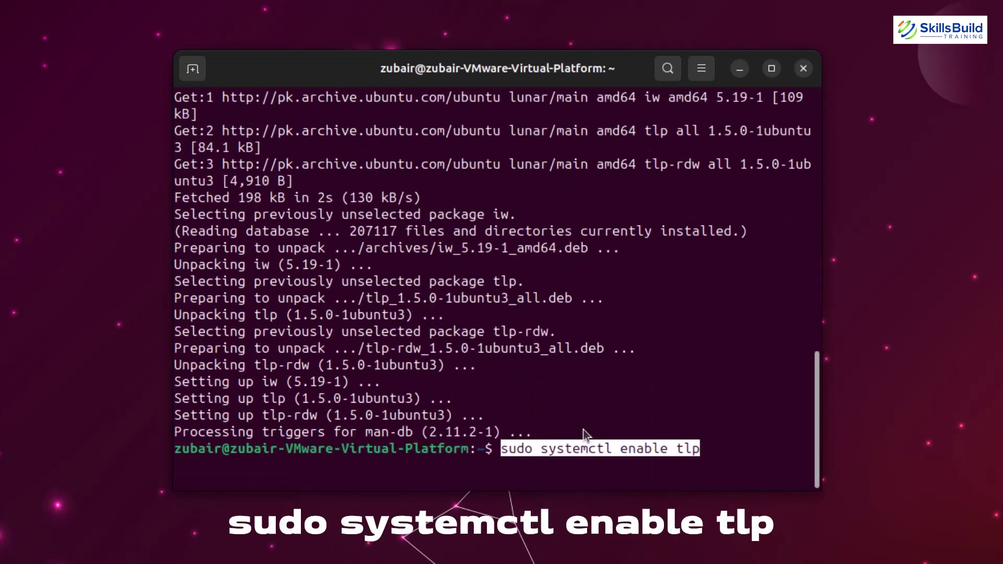
key(Return)
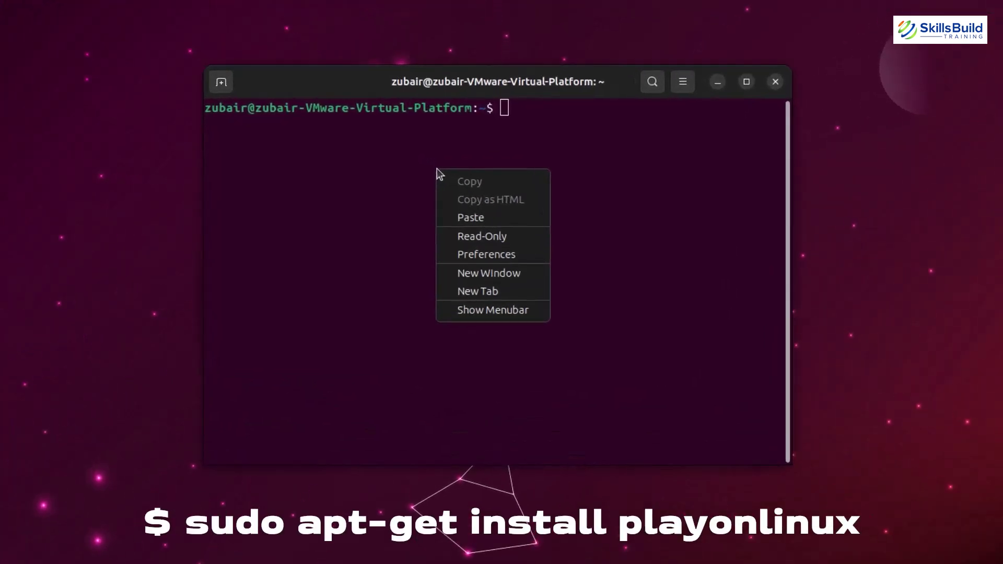
Step: Paste and run 'sudo apt-get install playonlinux'
click(469, 218)
key(Return)
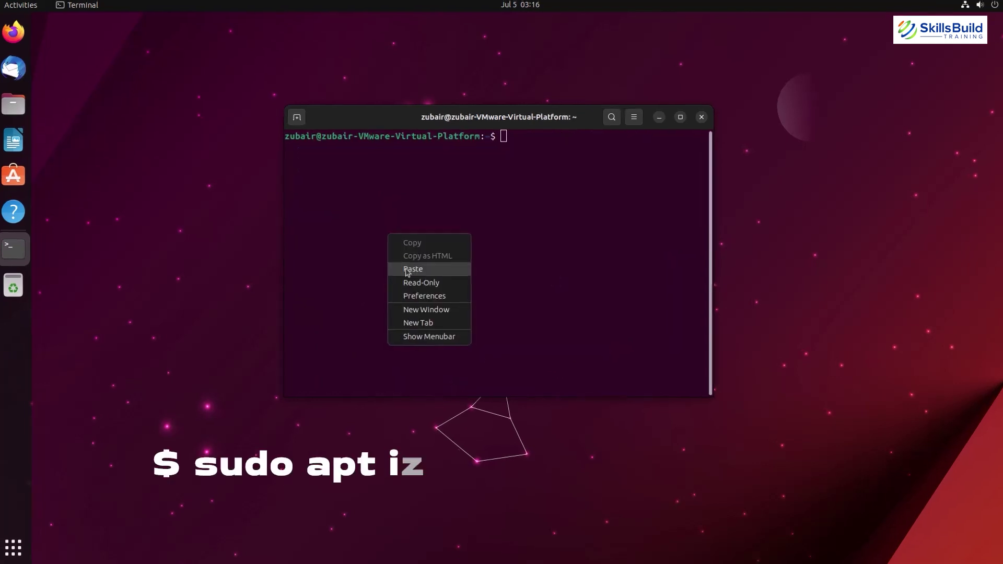
Step: Paste and run 'sudo apt install gnome-tweaks'
click(418, 269)
key(Return)
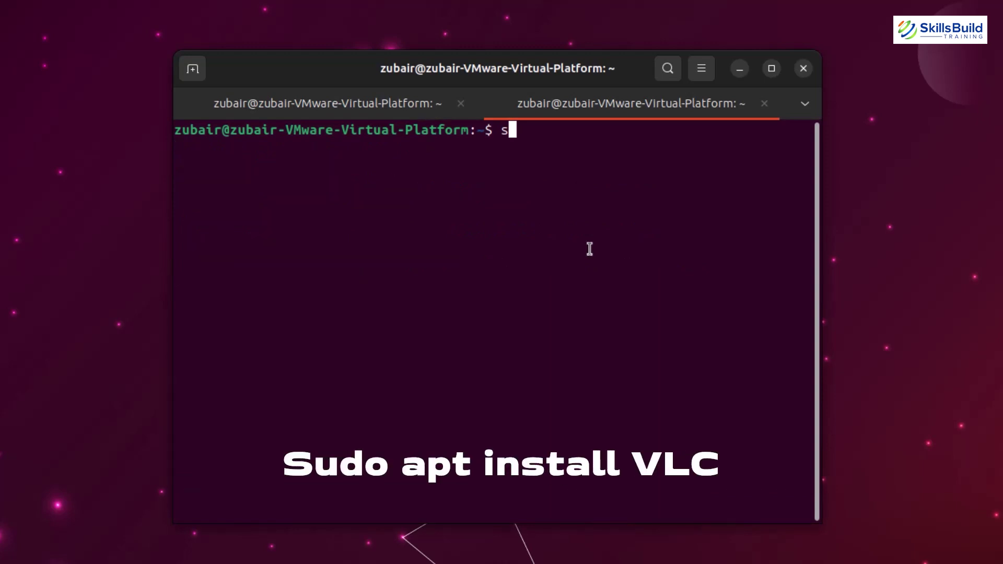
Step: Run 'sudo apt install vlc' and confirm with y to install the 115 VLC packages
text(udo apt ins)
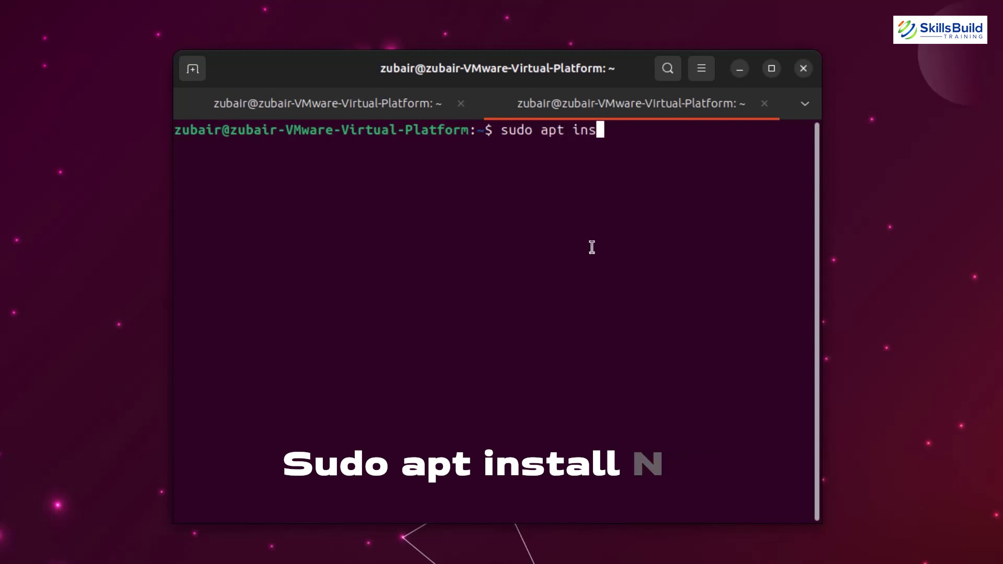
text(tall vlc)
key(Return)
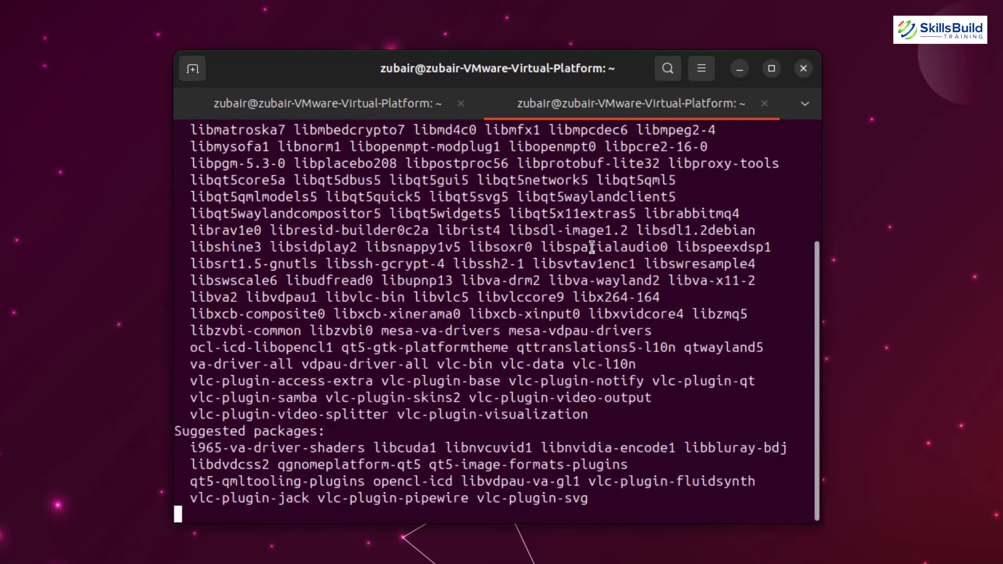
text(y)
key(Return)
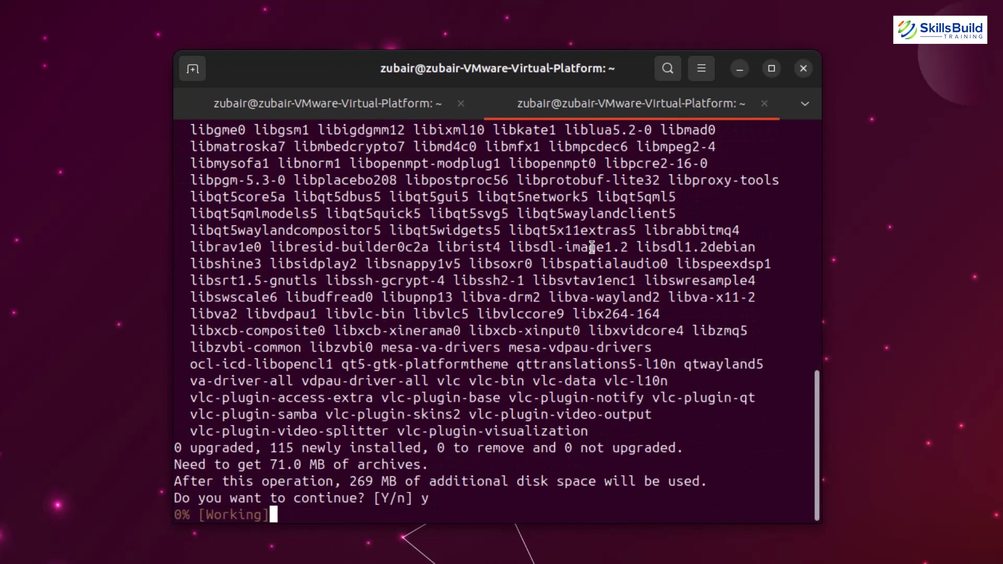